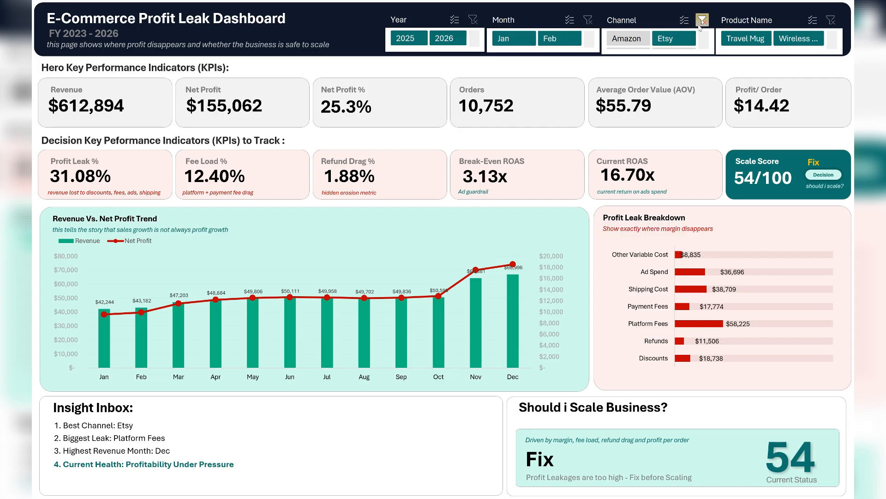
Step: Clear the Channel filter and view the dashboard for Travel Mug and Wireless Earbuds, resetting the Product Name filter at the end
{"action": "left_click", "coordinate": [702, 20]}
{"action": "left_click", "coordinate": [736, 39]}
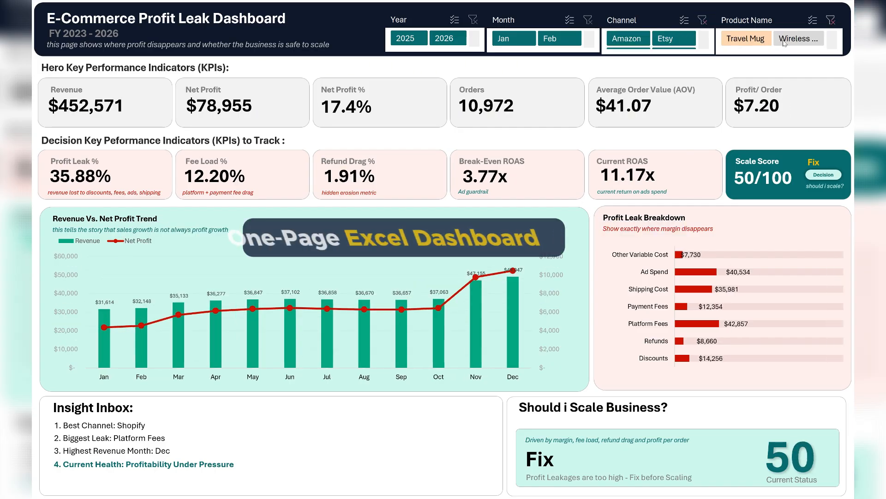
{"action": "left_click", "coordinate": [786, 39]}
{"action": "left_click", "coordinate": [830, 22]}
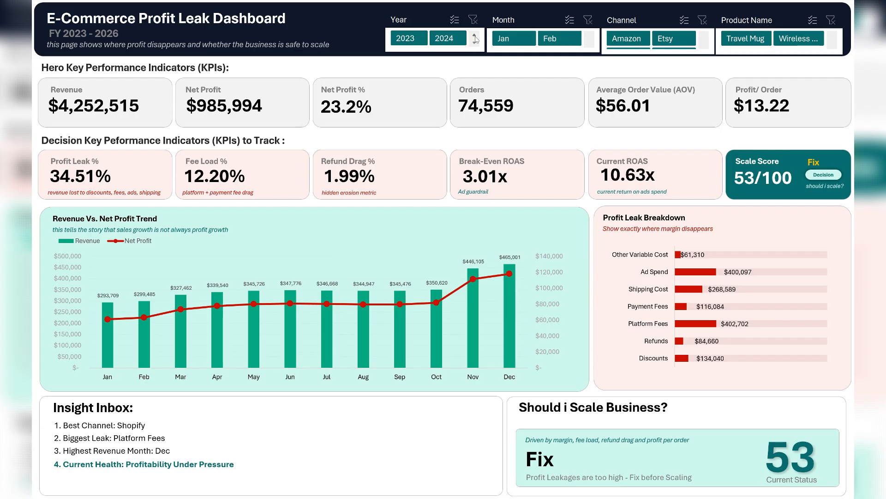
Step: View the dashboard for the years 2024 and 2026, clearing the Year filter after each
{"action": "left_click", "coordinate": [444, 38]}
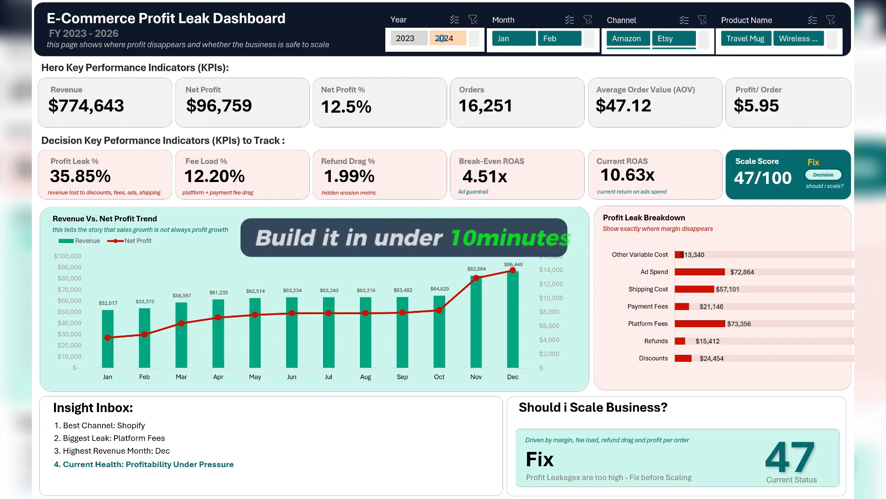
{"action": "left_click", "coordinate": [473, 21]}
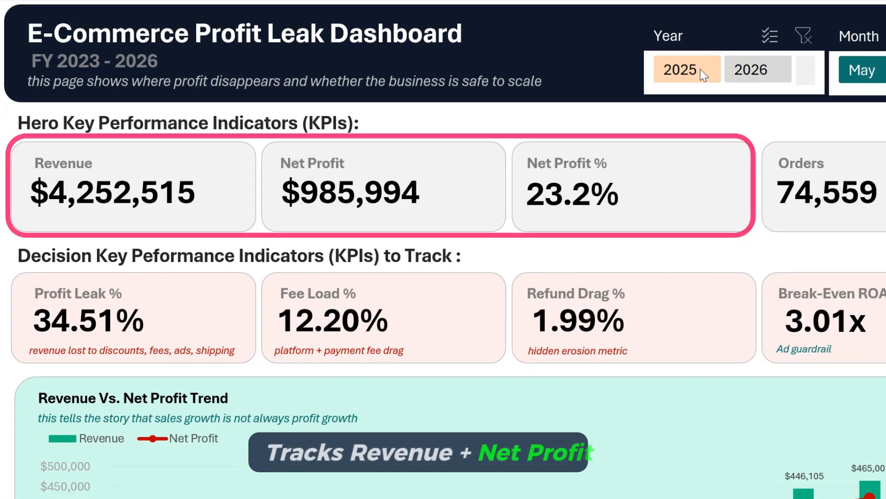
{"action": "left_click", "coordinate": [739, 74]}
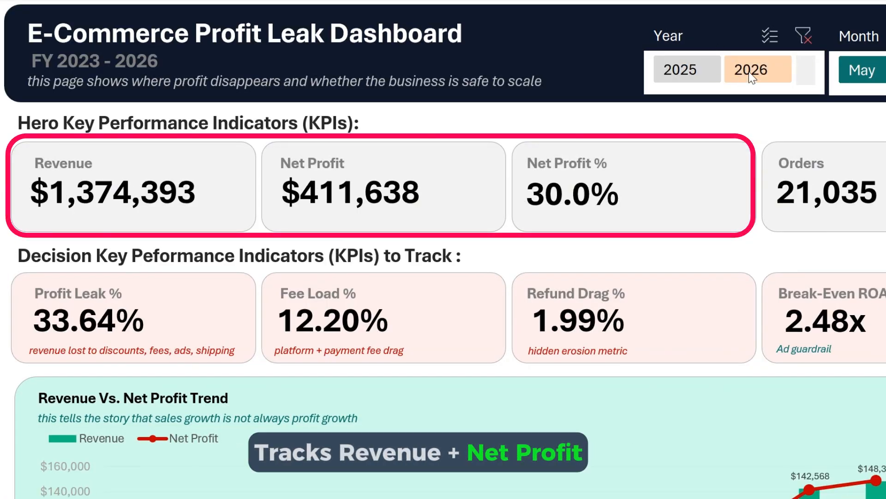
{"action": "left_click", "coordinate": [803, 36]}
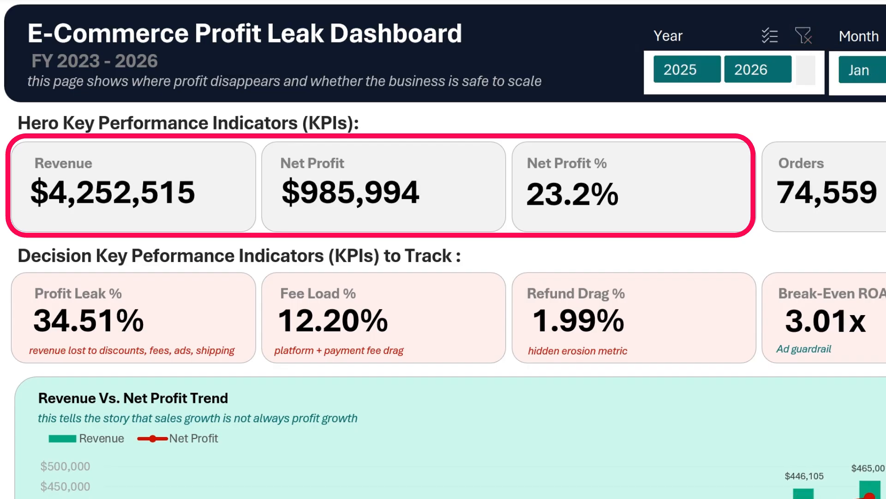
Step: View the dashboard for individual months, including Jan and Feb, clearing the Month filter in between
{"action": "left_click", "coordinate": [861, 71]}
{"action": "left_click", "coordinate": [885, 70]}
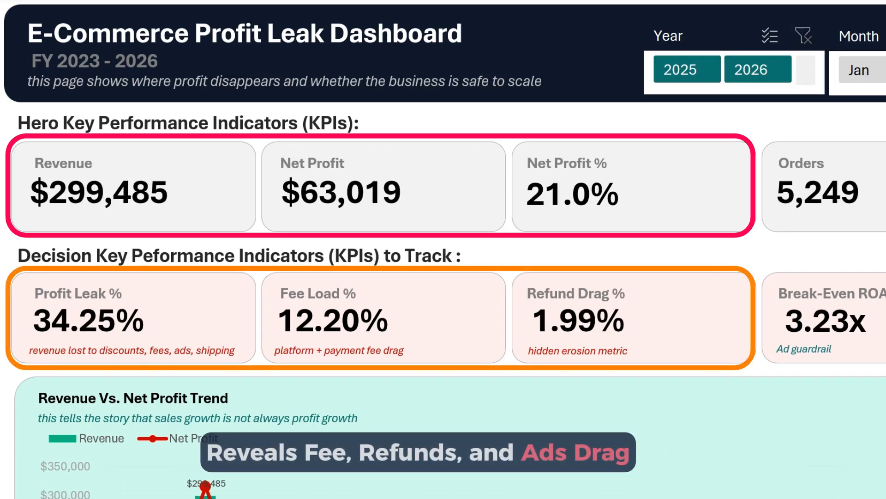
{"action": "left_click", "coordinate": [885, 36]}
{"action": "left_click", "coordinate": [885, 70]}
{"action": "left_click", "coordinate": [885, 70]}
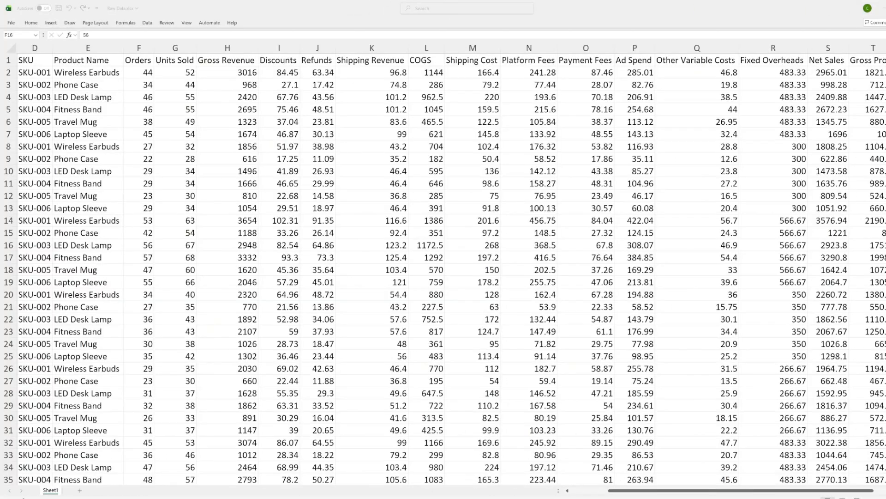
Step: Examine the rows and columns of the raw data sheet, from Month and Channel through fees, costs and ad spend
{"action": "scroll", "coordinate": [443, 268], "scroll_direction": "down", "scroll_amount": 7}
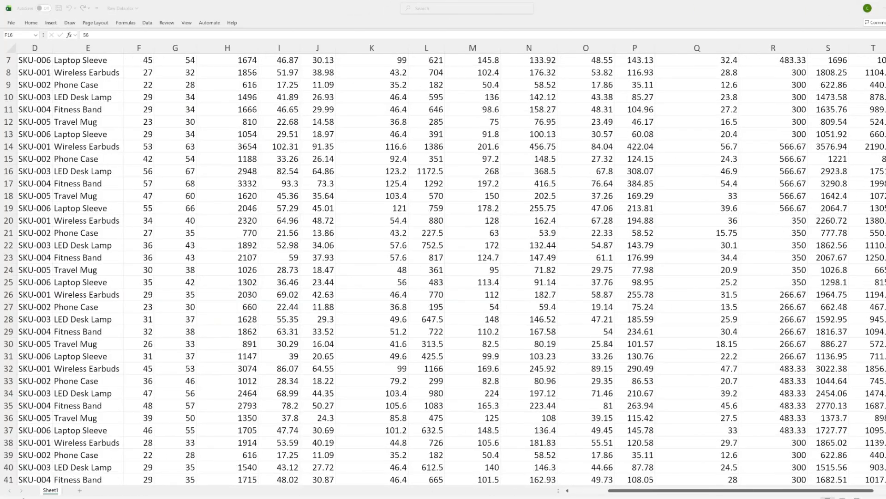
{"action": "scroll", "coordinate": [443, 267], "scroll_direction": "down", "scroll_amount": 4}
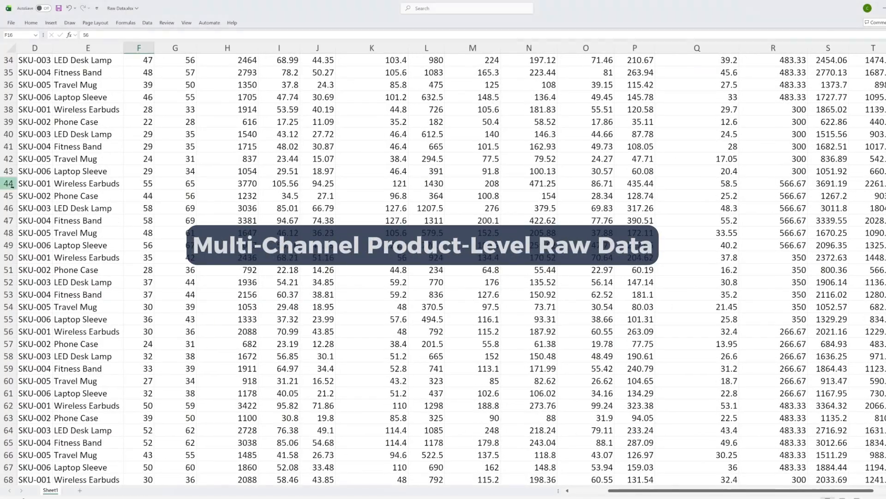
{"action": "left_click_drag", "start_coordinate": [683, 490], "coordinate": [645, 493]}
{"action": "scroll", "coordinate": [287, 222], "scroll_direction": "up", "scroll_amount": 11}
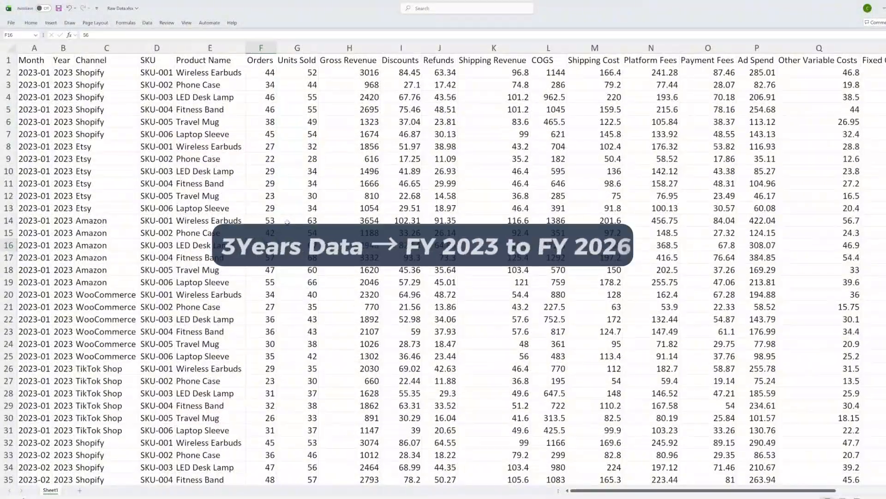
{"action": "scroll", "coordinate": [288, 222], "scroll_direction": "down", "scroll_amount": 8}
{"action": "scroll", "coordinate": [287, 222], "scroll_direction": "down", "scroll_amount": 20}
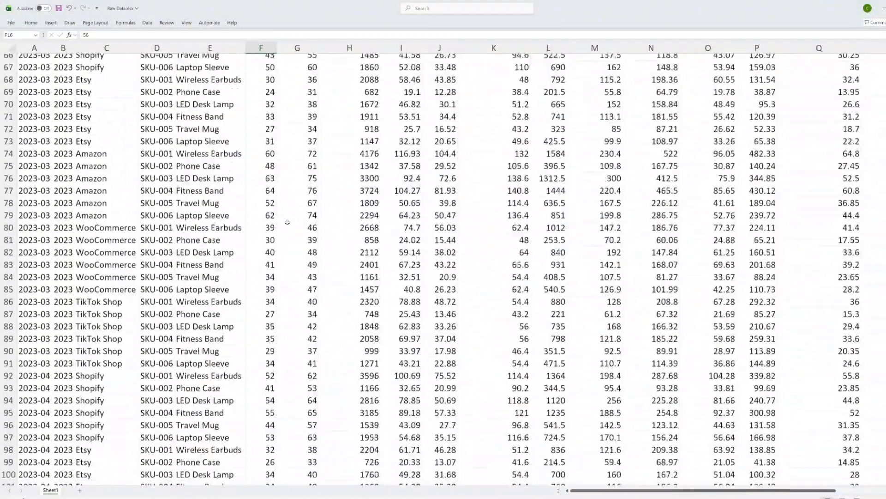
{"action": "scroll", "coordinate": [287, 223], "scroll_direction": "down", "scroll_amount": 14}
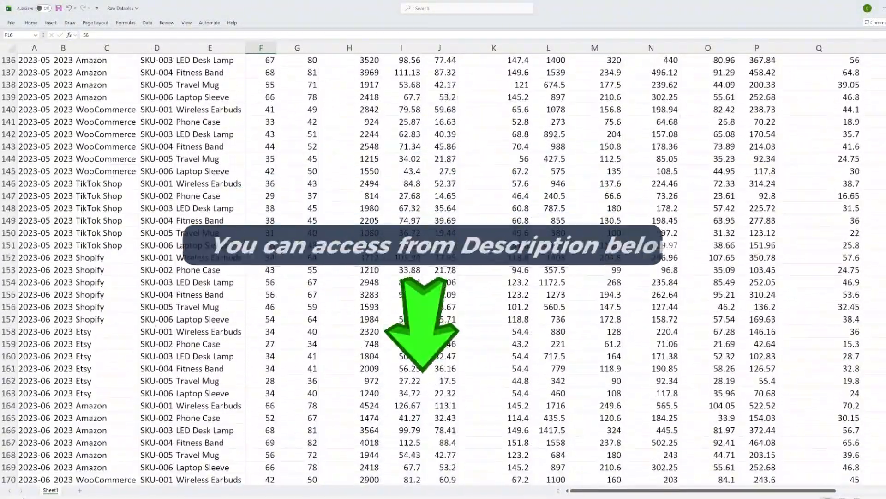
{"action": "scroll", "coordinate": [443, 267], "scroll_direction": "down", "scroll_amount": 6}
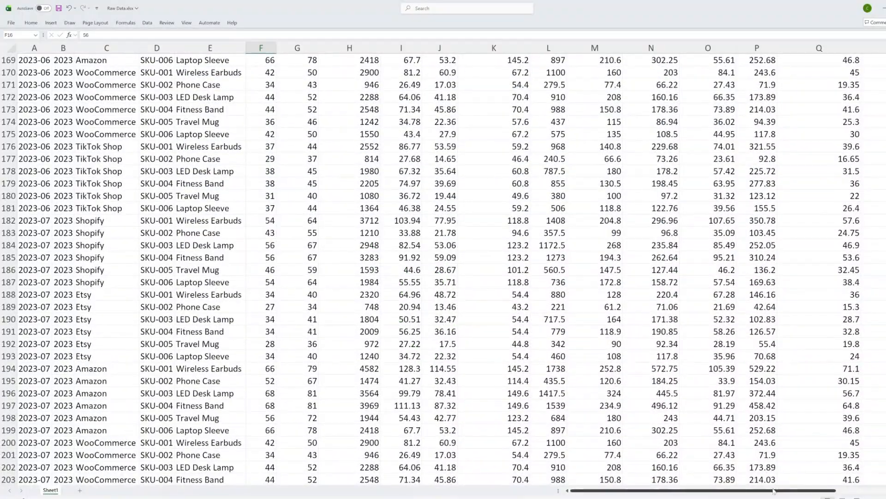
{"action": "scroll", "coordinate": [443, 268], "scroll_direction": "right", "scroll_amount": 3}
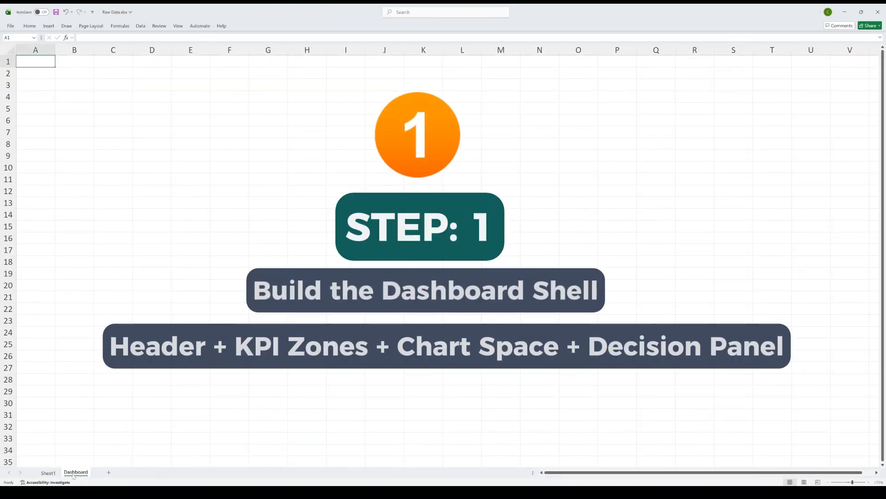
Step: Hide the Dashboard sheet's gridlines and draw a dark navy rounded header banner across columns A to V, rows 1 to 4
{"action": "left_click", "coordinate": [179, 26]}
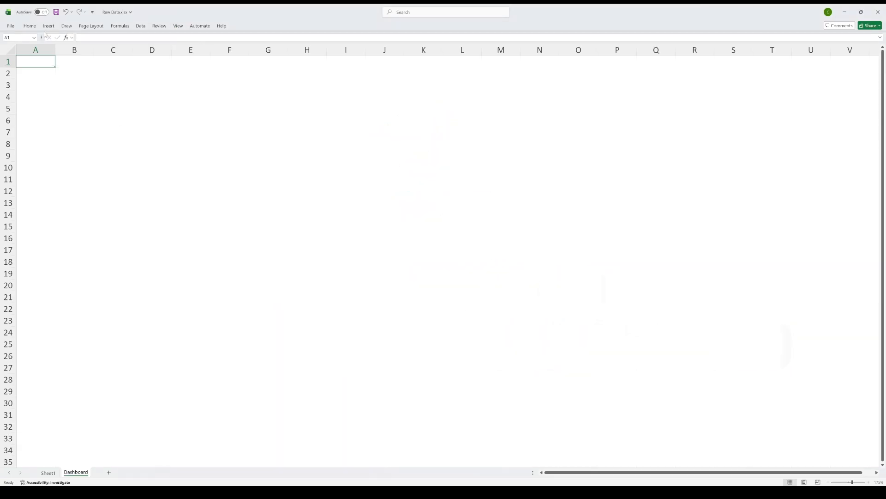
{"action": "left_click", "coordinate": [49, 26]}
{"action": "mouse_move", "coordinate": [23, 59]}
{"action": "left_mouse_down"}
{"action": "mouse_move", "coordinate": [59, 76]}
{"action": "mouse_move", "coordinate": [834, 91]}
{"action": "mouse_move", "coordinate": [870, 100]}
{"action": "left_mouse_up"}
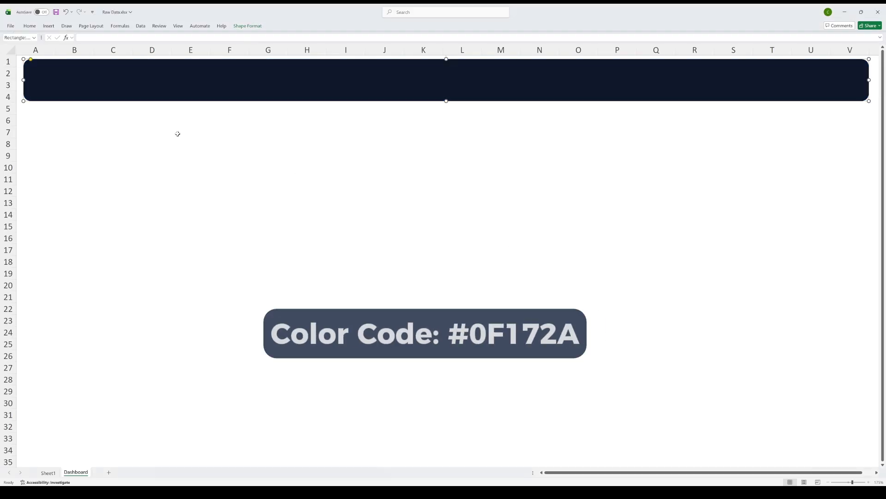
{"action": "left_click", "coordinate": [179, 134]}
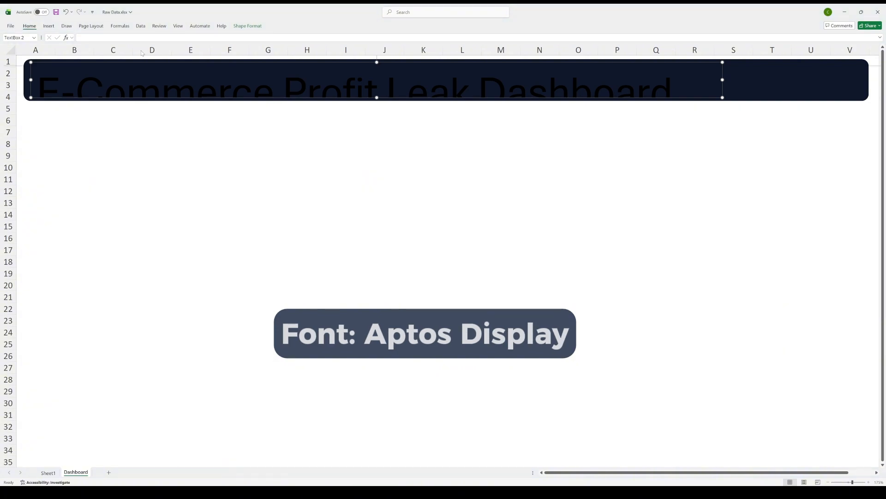
Step: Format the title "E-Commerce Profit Leak Dashboard" as smaller bold white text and shrink its text box to fit the banner
{"action": "left_click", "coordinate": [130, 95]}
{"action": "left_click", "coordinate": [138, 39]}
{"action": "left_click", "coordinate": [138, 39]}
{"action": "left_click", "coordinate": [66, 51]}
{"action": "left_click_drag", "start_coordinate": [722, 97], "coordinate": [299, 74]}
Step: Duplicate the title box as a smaller grey subtitle beneath it reading "FY 2023 - 2026"
{"action": "left_click", "coordinate": [174, 81]}
{"action": "key", "text": "ctrl+d"}
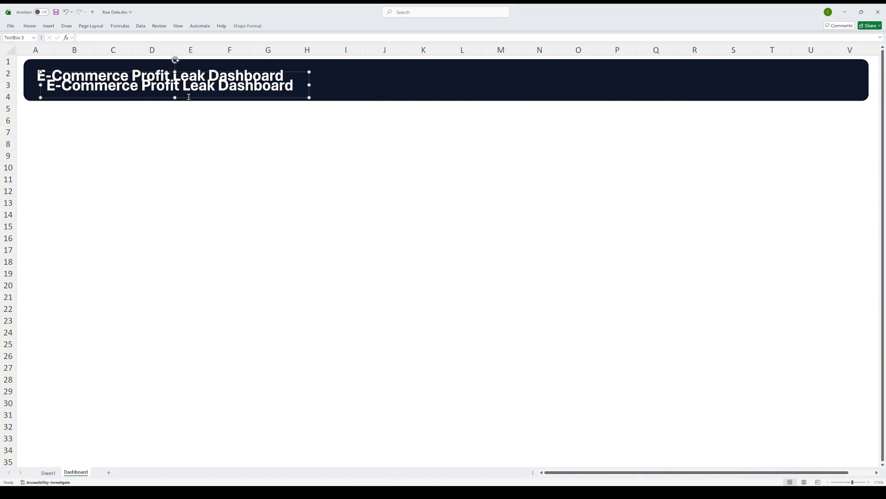
{"action": "left_click_drag", "start_coordinate": [187, 97], "coordinate": [179, 102]}
{"action": "triple_click", "coordinate": [171, 92]}
{"action": "type", "text": "FY 2023 - 2026"}
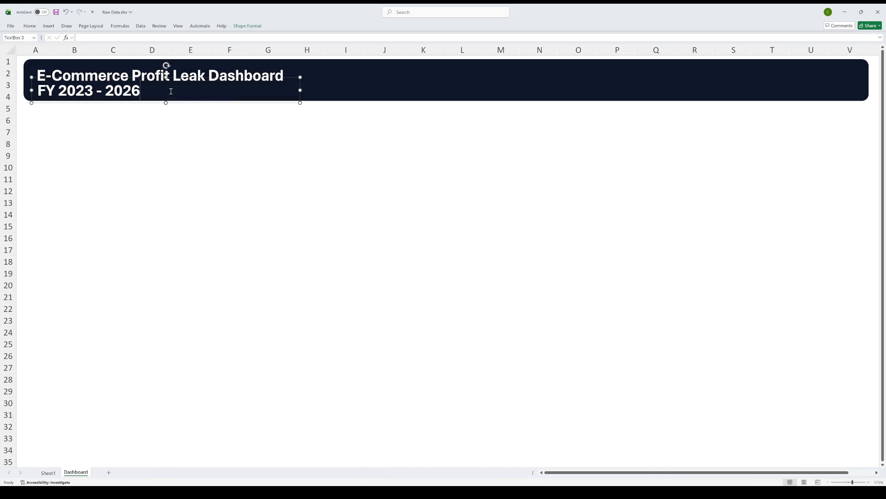
{"action": "left_click_drag", "start_coordinate": [300, 77], "coordinate": [266, 81]}
{"action": "left_click", "coordinate": [29, 26]}
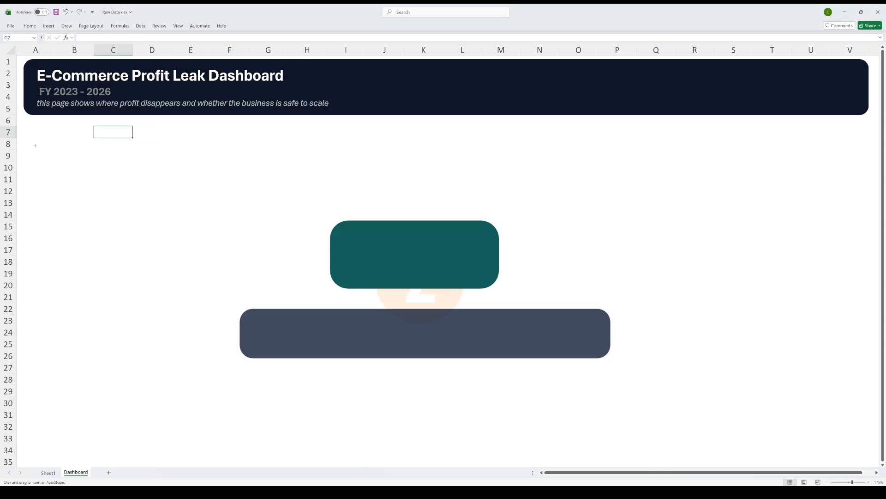
Step: Draw a light grey rounded KPI card below the banner and repeat it into a row of six cards spanning the banner's width
{"action": "left_click_drag", "start_coordinate": [29, 135], "coordinate": [157, 187]}
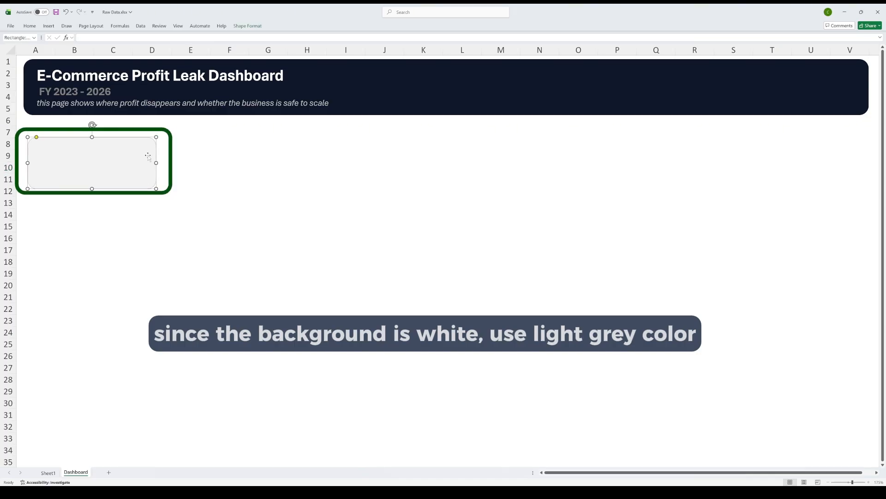
{"action": "left_click_drag", "start_coordinate": [147, 157], "coordinate": [795, 170], "text": "ctrl"}
{"action": "left_click_drag", "start_coordinate": [878, 164], "coordinate": [830, 164]}
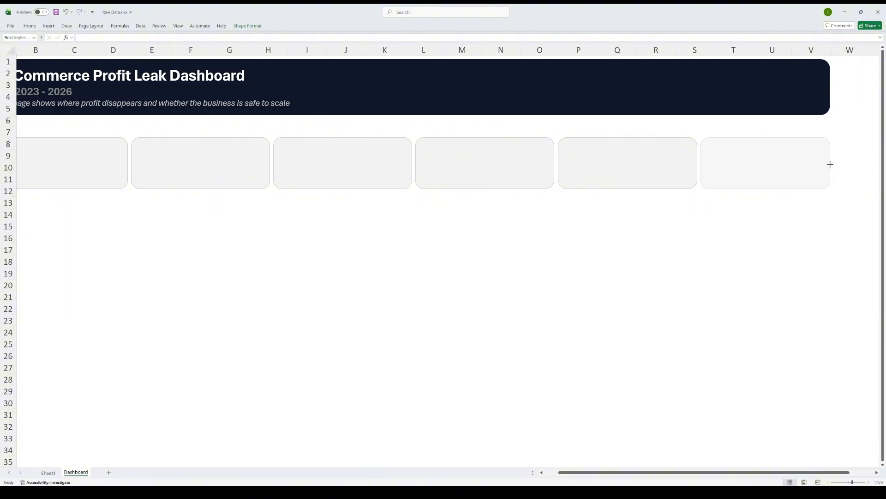
Step: Select all six KPI cards and copy them as a second row across rows 14 to 18
{"action": "left_click_drag", "start_coordinate": [621, 476], "coordinate": [605, 476]}
{"action": "left_click", "coordinate": [130, 163]}
{"action": "left_click", "coordinate": [249, 163], "text": "ctrl"}
{"action": "left_click", "coordinate": [378, 162], "text": "ctrl"}
{"action": "left_click", "coordinate": [492, 163], "text": "ctrl"}
{"action": "left_click", "coordinate": [656, 164], "text": "ctrl"}
{"action": "left_click", "coordinate": [785, 164], "text": "ctrl"}
{"action": "left_click_drag", "start_coordinate": [667, 166], "coordinate": [668, 239], "text": "ctrl+shift"}
{"action": "left_click", "coordinate": [268, 333]}
Step: Duplicate the first lower card, enlarge it into a chart panel over columns A to O, rows 19 to 35, and reduce its corner rounding
{"action": "left_click", "coordinate": [130, 248]}
{"action": "key", "text": "ctrl+d"}
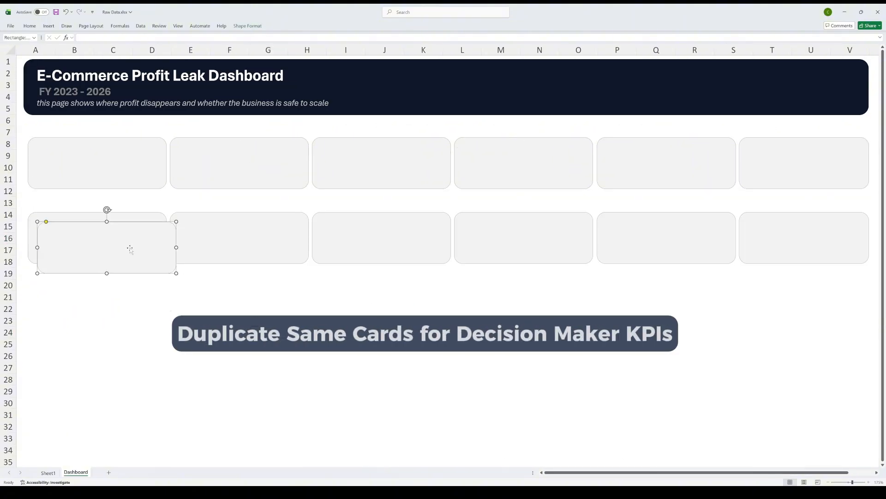
{"action": "left_click_drag", "start_coordinate": [129, 249], "coordinate": [119, 300]}
{"action": "left_click_drag", "start_coordinate": [166, 324], "coordinate": [598, 463]}
{"action": "left_click", "coordinate": [50, 274]}
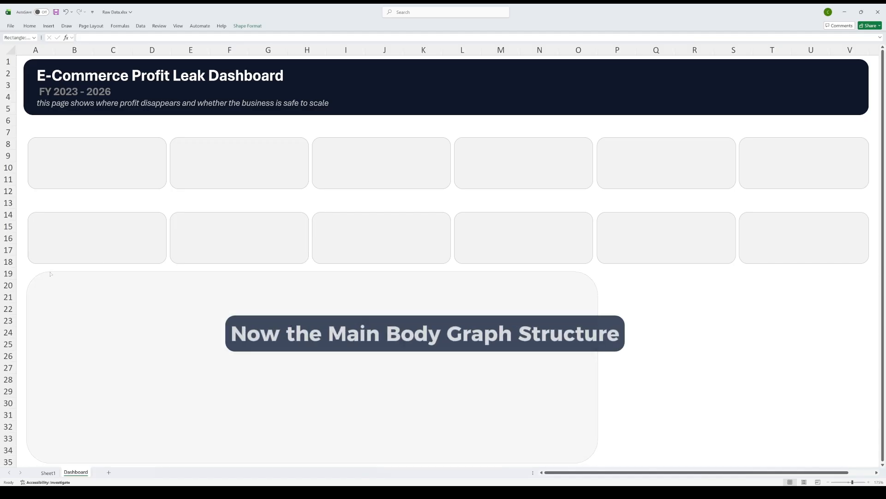
{"action": "left_click_drag", "start_coordinate": [45, 274], "coordinate": [43, 274]}
{"action": "left_click", "coordinate": [656, 333]}
Step: Duplicate the chart panel as a narrower one over columns P to V, and refine the original panel's corner rounding and left edge
{"action": "left_click", "coordinate": [588, 332]}
{"action": "key", "text": "ctrl+d"}
{"action": "left_click_drag", "start_coordinate": [173, 344], "coordinate": [738, 337]}
{"action": "left_click_drag", "start_coordinate": [606, 369], "coordinate": [667, 368]}
{"action": "left_click_drag", "start_coordinate": [803, 367], "coordinate": [747, 366]}
{"action": "left_click_drag", "start_coordinate": [610, 369], "coordinate": [669, 369]}
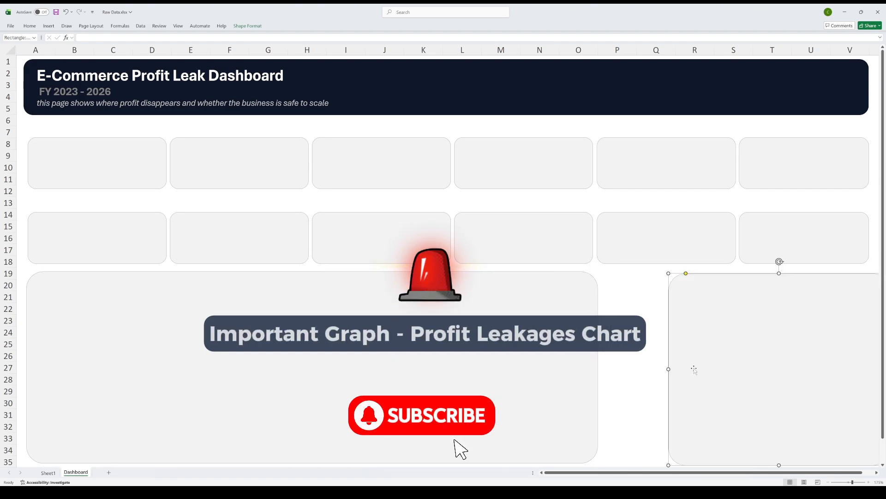
{"action": "left_click_drag", "start_coordinate": [774, 367], "coordinate": [708, 365]}
{"action": "left_click_drag", "start_coordinate": [824, 366], "coordinate": [870, 365]}
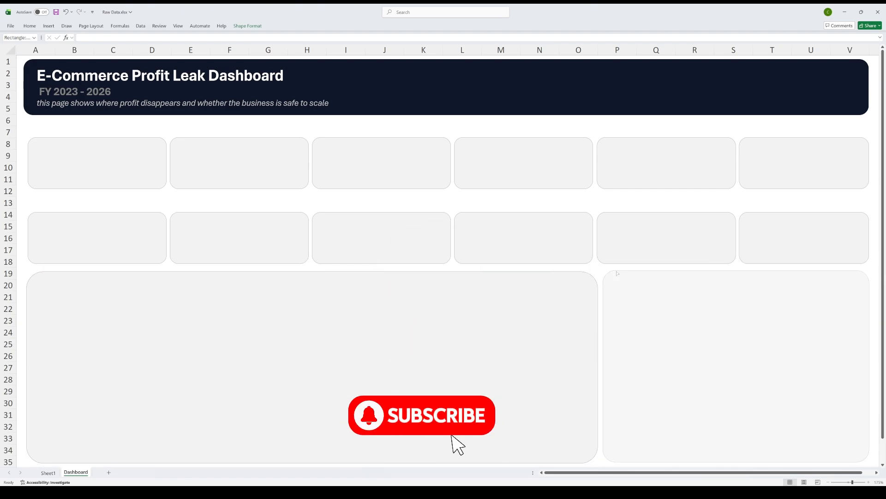
{"action": "left_click_drag", "start_coordinate": [43, 271], "coordinate": [39, 272]}
{"action": "left_click_drag", "start_coordinate": [26, 368], "coordinate": [30, 368]}
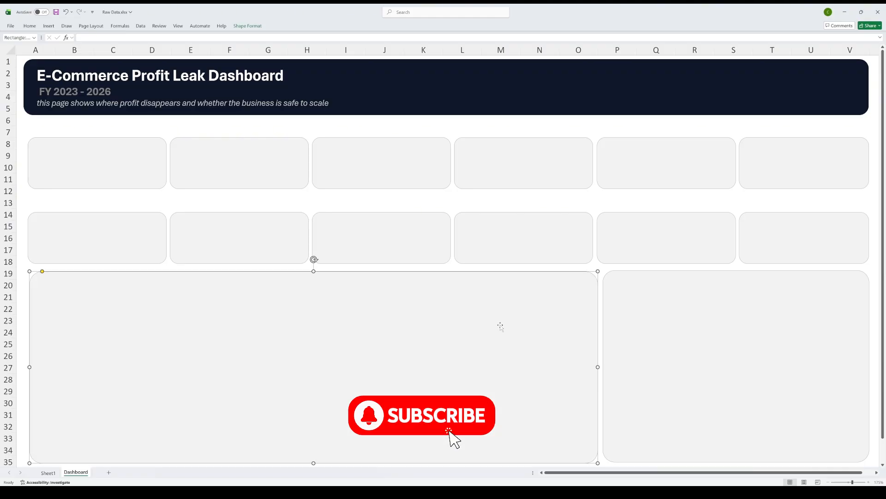
Step: Paste a panel copy below the main chart panel, resize it to columns A to M, rows 36 to 44, and fill it white
{"action": "scroll", "coordinate": [224, 277], "scroll_direction": "down", "scroll_amount": 5}
{"action": "scroll", "coordinate": [224, 277], "scroll_direction": "down", "scroll_amount": 1}
{"action": "left_click", "coordinate": [206, 298]}
{"action": "key", "text": "ctrl+v"}
{"action": "left_click_drag", "start_coordinate": [321, 356], "coordinate": [182, 325]}
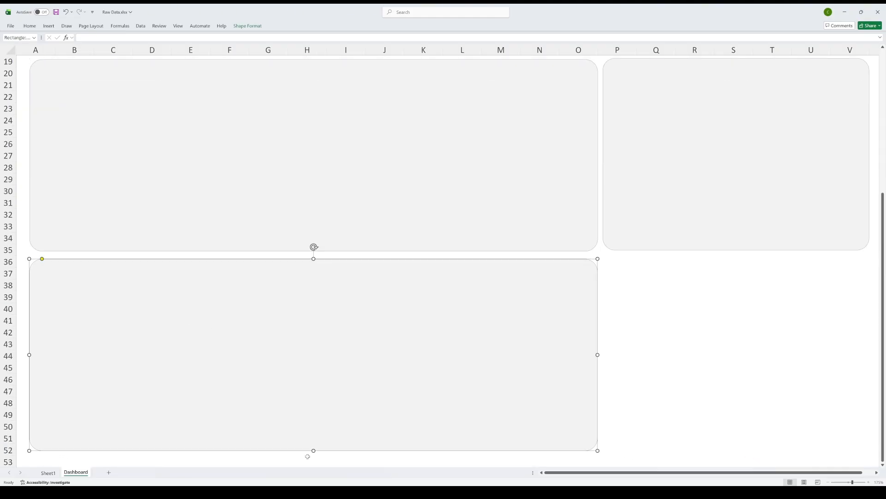
{"action": "left_click_drag", "start_coordinate": [313, 450], "coordinate": [315, 362]}
{"action": "left_click_drag", "start_coordinate": [598, 310], "coordinate": [509, 310]}
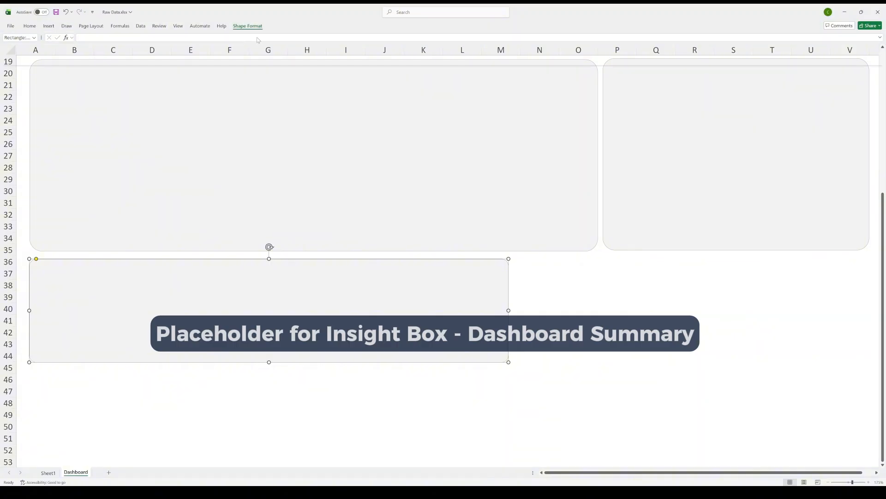
{"action": "left_click", "coordinate": [258, 39]}
{"action": "left_click", "coordinate": [263, 116]}
{"action": "left_click", "coordinate": [374, 390]}
Step: Copy the white insight box and fit the copy beside it, spanning columns M to V at the same height
{"action": "left_click", "coordinate": [321, 362]}
{"action": "key", "text": "ctrl+c"}
{"action": "key", "text": "ctrl+v"}
{"action": "left_click_drag", "start_coordinate": [278, 340], "coordinate": [540, 334]}
{"action": "left_click", "coordinate": [444, 269]}
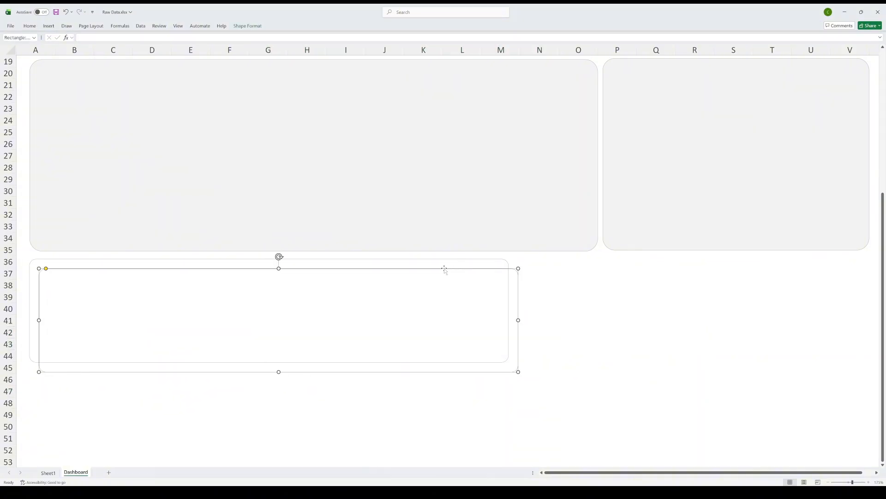
{"action": "left_click_drag", "start_coordinate": [444, 268], "coordinate": [746, 258]}
{"action": "left_click_drag", "start_coordinate": [340, 309], "coordinate": [422, 312]}
{"action": "left_click_drag", "start_coordinate": [818, 312], "coordinate": [864, 311]}
Step: Copy a grey panel and resize it to fit inside the lower part of the second white box, about rows 39 to 43
{"action": "left_click", "coordinate": [350, 157]}
{"action": "key", "text": "ctrl+c"}
{"action": "key", "text": "ctrl+v"}
{"action": "left_click_drag", "start_coordinate": [351, 157], "coordinate": [390, 225]}
{"action": "left_click_drag", "start_coordinate": [81, 137], "coordinate": [407, 268]}
{"action": "left_click_drag", "start_coordinate": [522, 293], "coordinate": [638, 319]}
{"action": "left_click_drag", "start_coordinate": [766, 323], "coordinate": [857, 326]}
{"action": "left_click", "coordinate": [268, 403]}
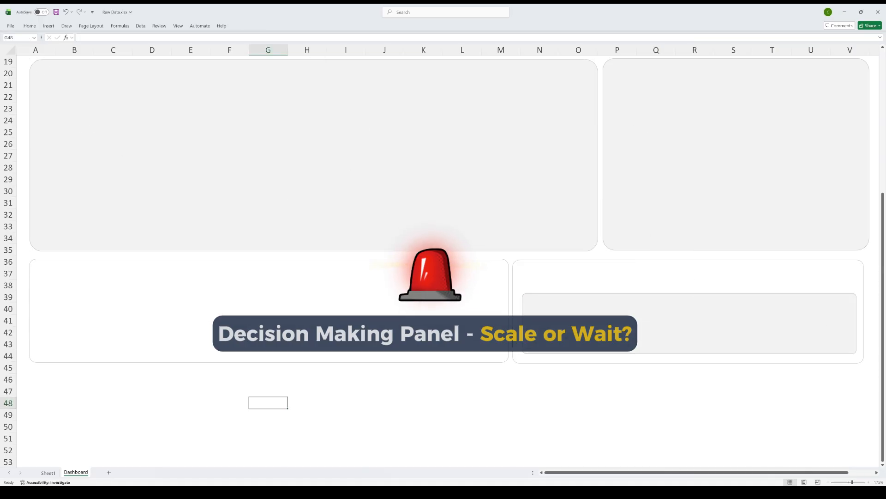
{"action": "left_click", "coordinate": [690, 324]}
Step: Copy the dashboard title and place the copy just below the header banner, above the grey KPI cards
{"action": "left_click", "coordinate": [84, 75]}
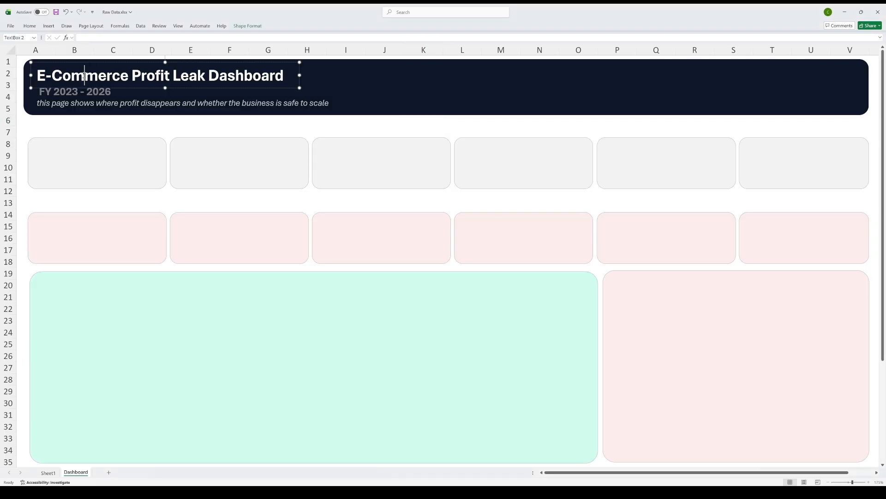
{"action": "left_click", "coordinate": [89, 62]}
{"action": "key", "text": "ctrl+c"}
{"action": "key", "text": "ctrl+v"}
{"action": "left_click_drag", "start_coordinate": [128, 97], "coordinate": [113, 133]}
{"action": "left_click", "coordinate": [29, 26]}
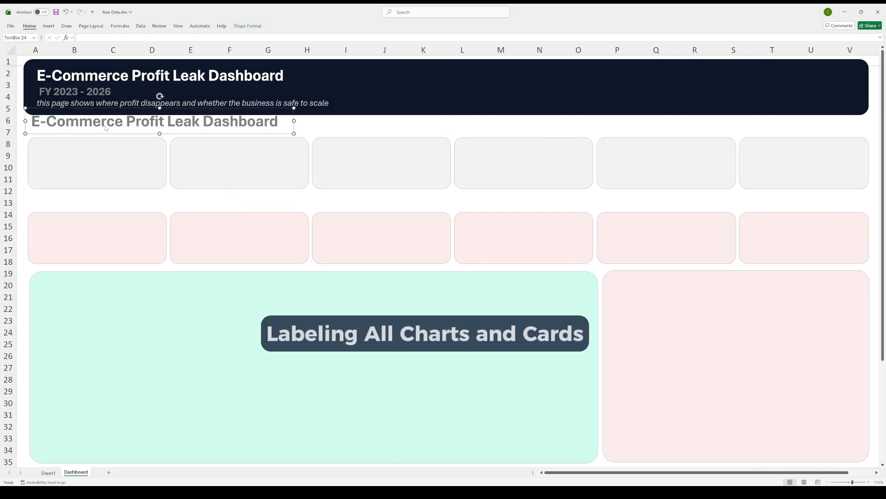
Step: Change the copied title to "Hero Key Performance Indicators (KPIs):", make its text smaller and fit the text box around it
{"action": "triple_click", "coordinate": [105, 127]}
{"action": "type", "text": "Hero Key Performance I"}
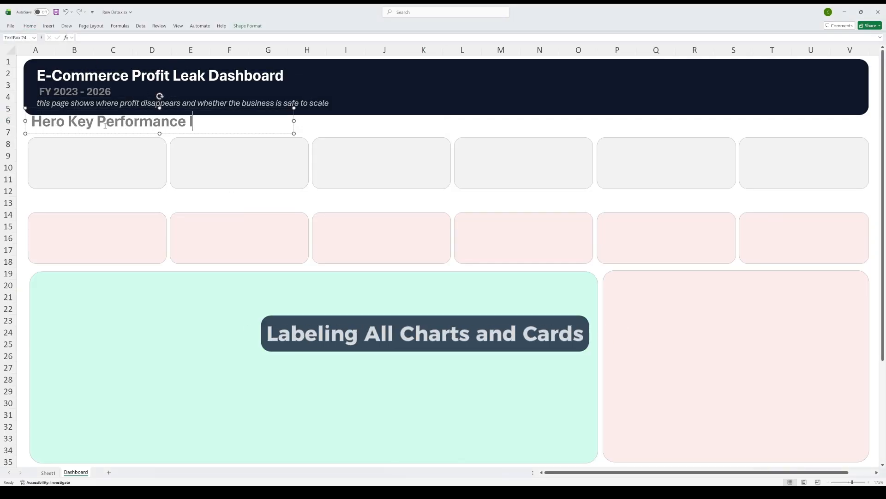
{"action": "left_click_drag", "start_coordinate": [294, 121], "coordinate": [370, 121]}
{"action": "left_click", "coordinate": [30, 26]}
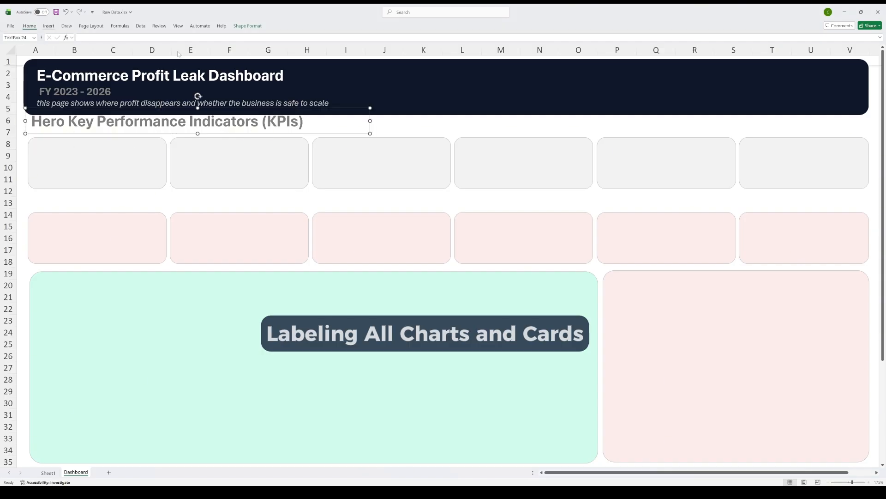
{"action": "left_click", "coordinate": [116, 40]}
{"action": "left_click_drag", "start_coordinate": [198, 108], "coordinate": [197, 116]}
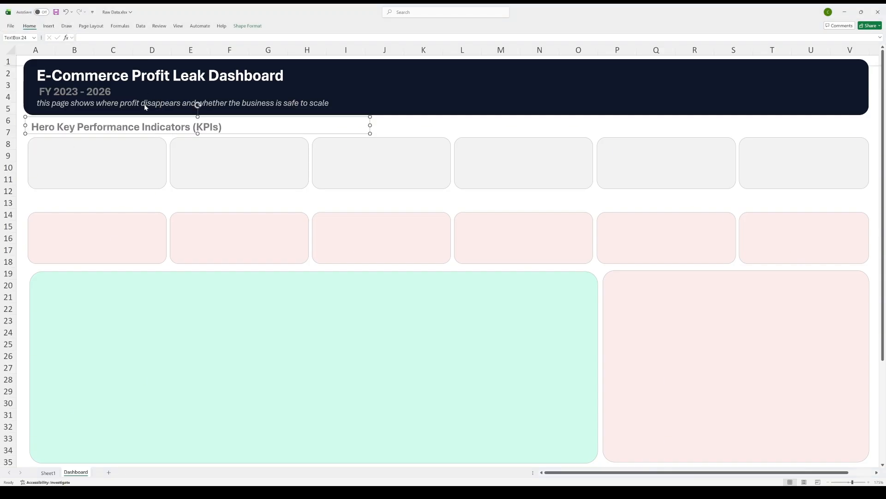
{"action": "left_click_drag", "start_coordinate": [370, 133], "coordinate": [238, 135]}
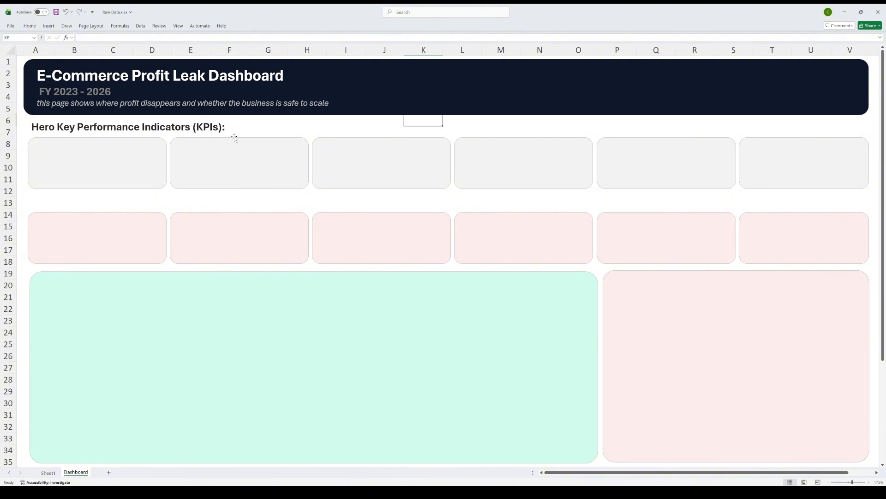
Step: Copy the section heading above the pink cards, change it to "Decision Key Peformance Indicators (KPIs) to Track :" and widen its box
{"action": "left_click_drag", "start_coordinate": [167, 118], "coordinate": [166, 193]}
{"action": "triple_click", "coordinate": [80, 202]}
{"action": "type", "text": "Decision Key Peformance Indicators (KPIs) to Track :"}
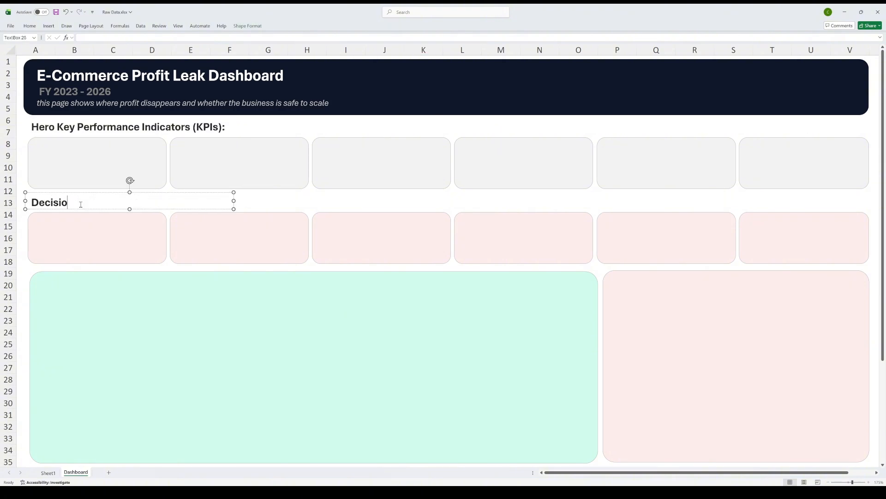
{"action": "left_click_drag", "start_coordinate": [233, 209], "coordinate": [296, 217]}
{"action": "left_click", "coordinate": [331, 199]}
Step: Label the grey cards in smaller grey text: Revenue, Net Profit, Net Profit %, Orders, Average Order Value (AOV) and Profit/ Order
{"action": "left_click_drag", "start_coordinate": [109, 119], "coordinate": [118, 143]}
{"action": "triple_click", "coordinate": [114, 152]}
{"action": "type", "text": "Revenue:"}
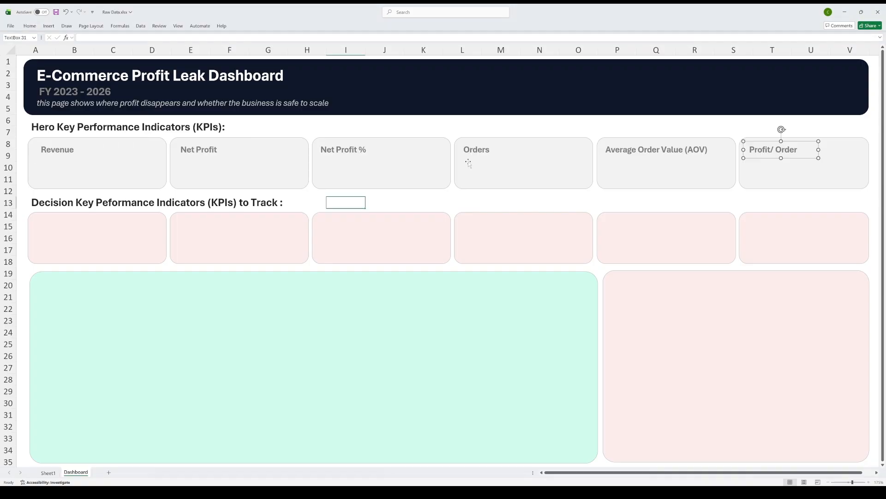
Step: Copy the six labels onto the decision cards and rename them Profit Leak %, Fee Load %, Refund Drag %, Break-Even ROAS, Current ROAS and Scale Score
{"action": "left_click", "coordinate": [60, 149]}
{"action": "left_click", "coordinate": [200, 149], "text": "shift"}
{"action": "left_click", "coordinate": [343, 150], "text": "shift"}
{"action": "left_click_drag", "start_coordinate": [762, 161], "coordinate": [767, 237]}
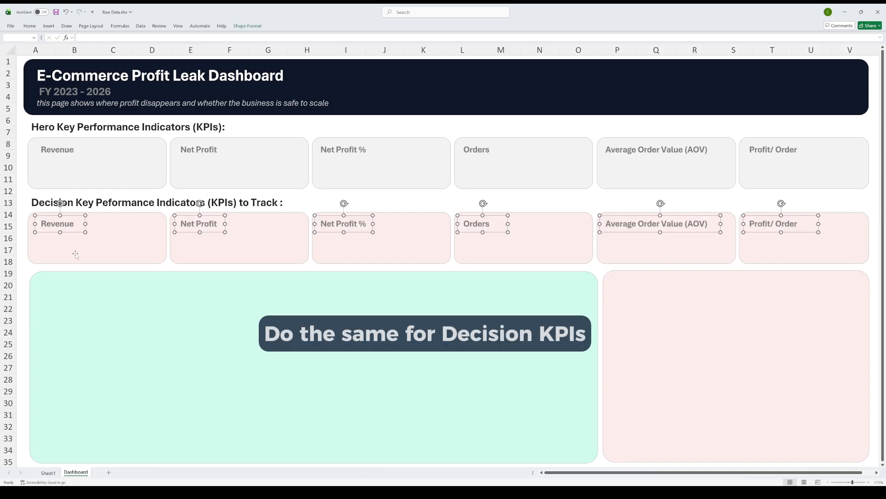
{"action": "double_click", "coordinate": [53, 226]}
{"action": "left_click_drag", "start_coordinate": [85, 224], "coordinate": [98, 225]}
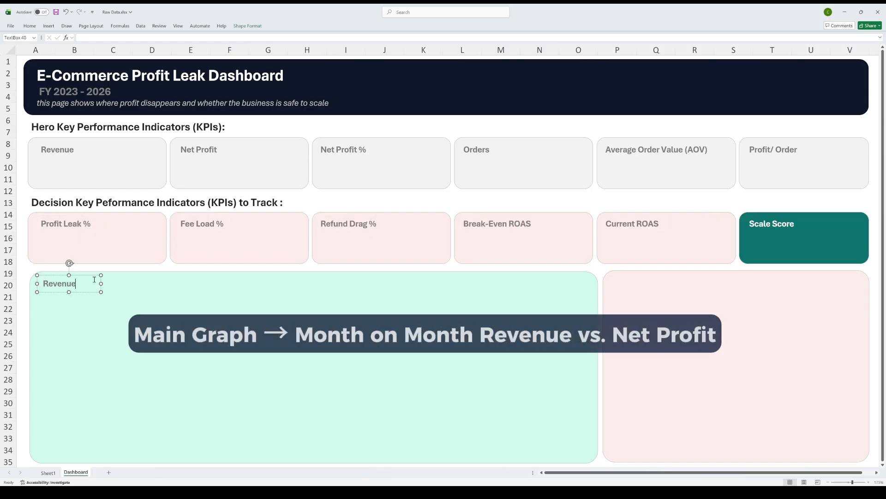
Step: Title the chart panels "Revenue Vs. Net Profit Trend" and "Profit Leak Breakdown", captioning the second "Show exactly where margin disappears" in red
{"action": "type", "text": "Vs. Net Profit Tren"}
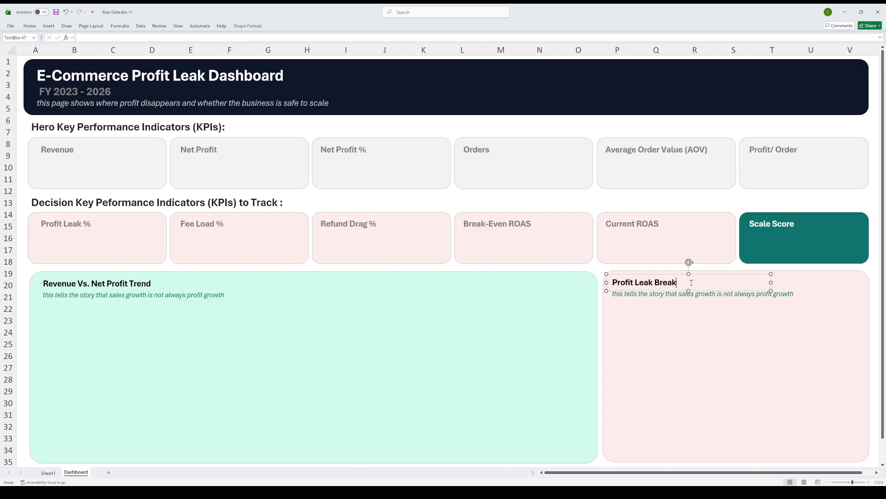
{"action": "type", "text": "down"}
{"action": "triple_click", "coordinate": [674, 298]}
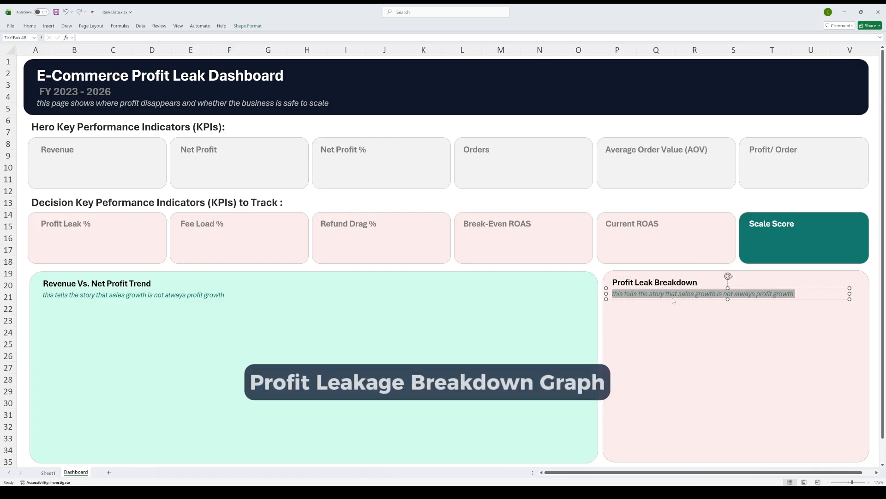
{"action": "type", "text": "isappears"}
{"action": "triple_click", "coordinate": [673, 298]}
{"action": "left_click", "coordinate": [29, 26]}
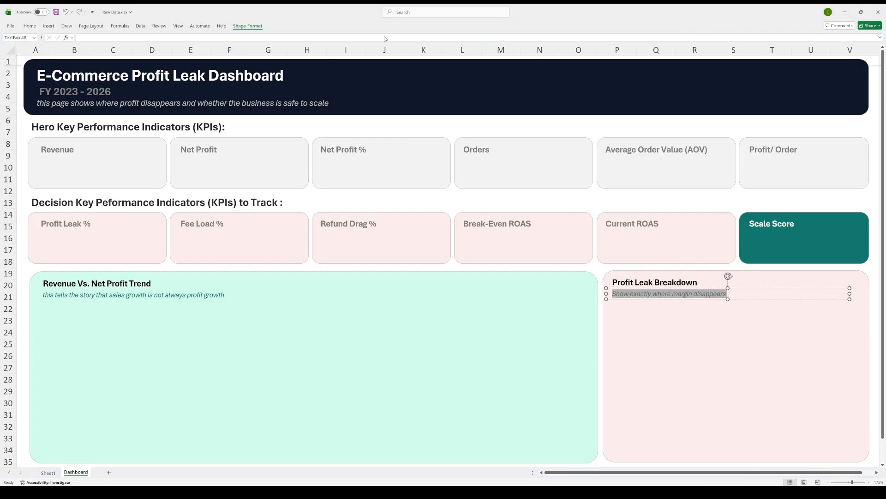
Step: Copy the chart title into the two lower white boxes and change the copies to "Insight Inbox" and "Scale/ Monitor/ Fix Panel"
{"action": "scroll", "coordinate": [257, 299], "scroll_direction": "down", "scroll_amount": 5}
{"action": "left_click", "coordinate": [98, 107]}
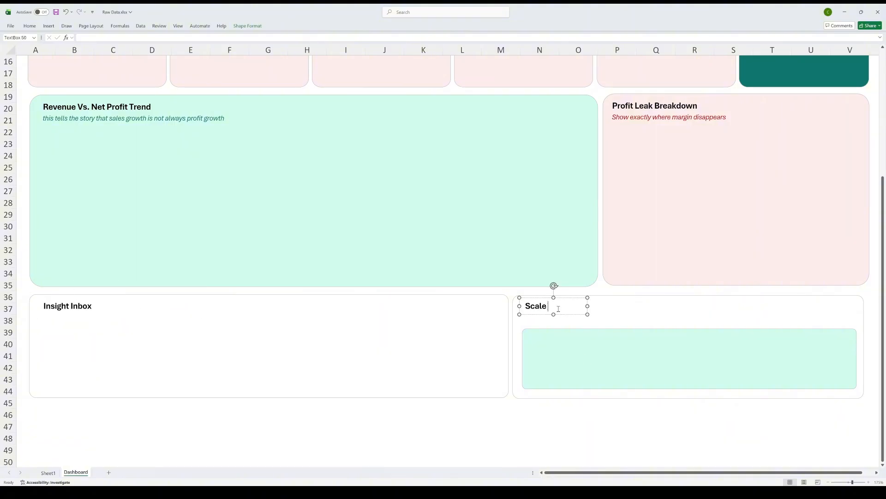
{"action": "left_click_drag", "start_coordinate": [588, 306], "coordinate": [646, 307]}
Step: Copy a card label into the green status box and add "Current Status", "Scale" and "Driven by margin, fee load, refund drag and profit per order"
{"action": "scroll", "coordinate": [554, 259], "scroll_direction": "up", "scroll_amount": 5}
{"action": "left_click", "coordinate": [512, 233]}
{"action": "key", "text": "ctrl+c"}
{"action": "scroll", "coordinate": [531, 249], "scroll_direction": "down", "scroll_amount": 7}
{"action": "left_click", "coordinate": [577, 286]}
{"action": "key", "text": "ctrl+v"}
{"action": "left_click_drag", "start_coordinate": [575, 276], "coordinate": [578, 281]}
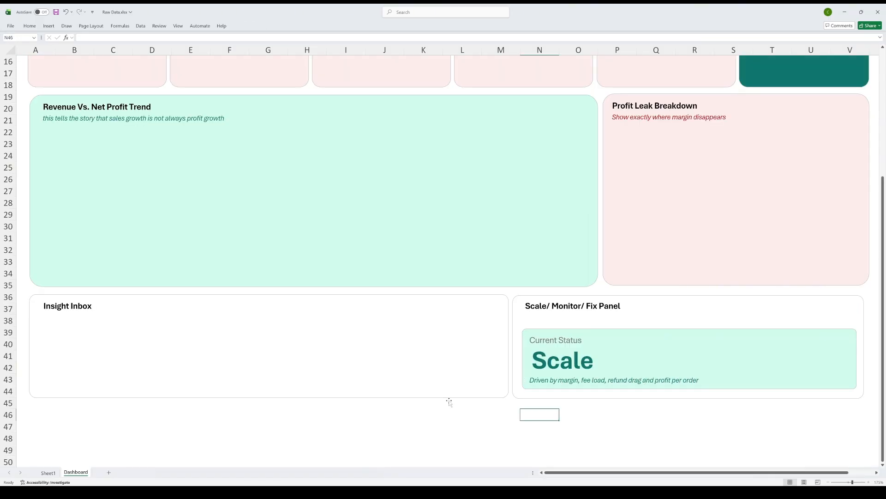
Step: Convert the raw data range on the first sheet into a table and rename the sheet "Raw Data"
{"action": "scroll", "coordinate": [161, 273], "scroll_direction": "up", "scroll_amount": 5}
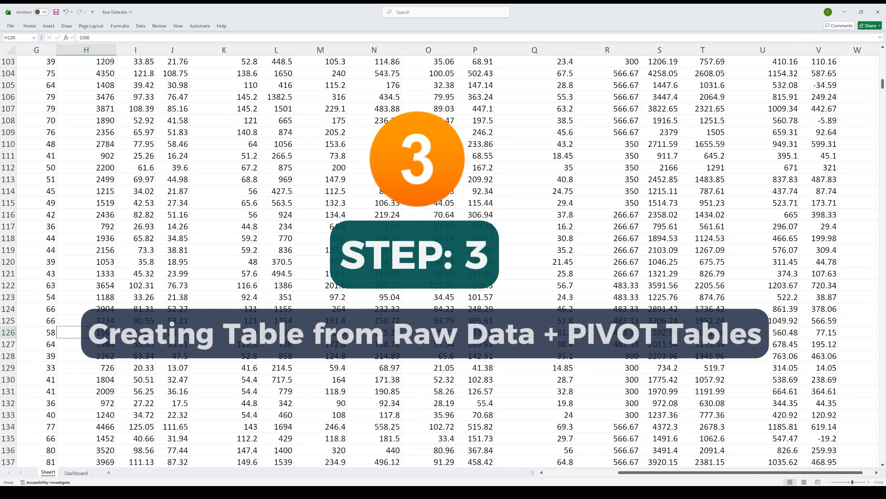
{"action": "key", "text": "ctrl+Up"}
{"action": "key", "text": "ctrl+Left"}
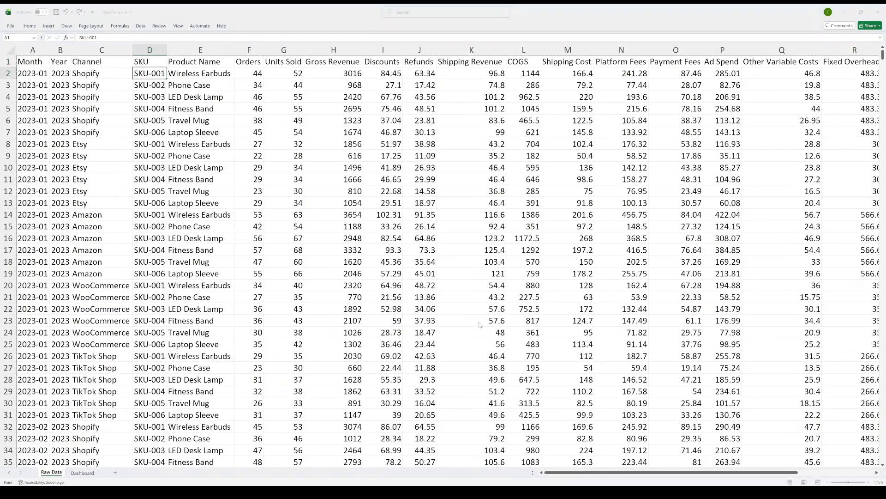
{"action": "key", "text": "ctrl+t"}
{"action": "key", "text": "Return"}
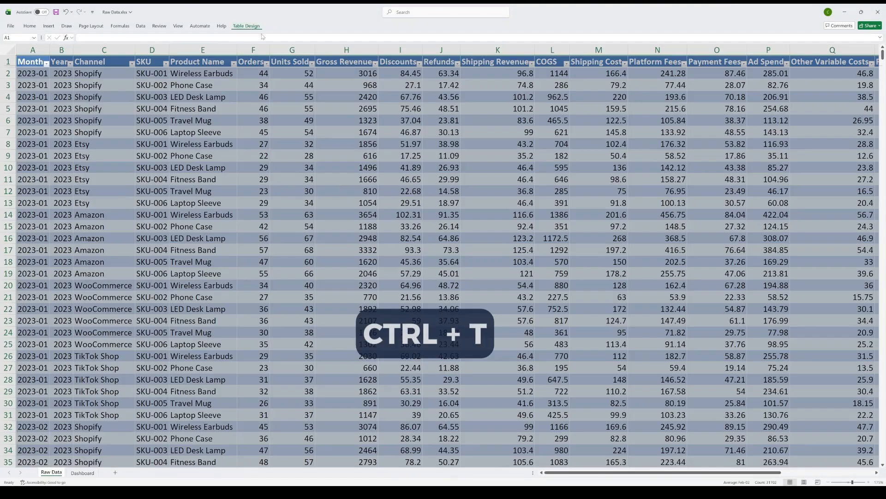
Step: Add a sheet named "Support" and insert a pivot table of the raw data table at its cell A3
{"action": "double_click", "coordinate": [78, 471]}
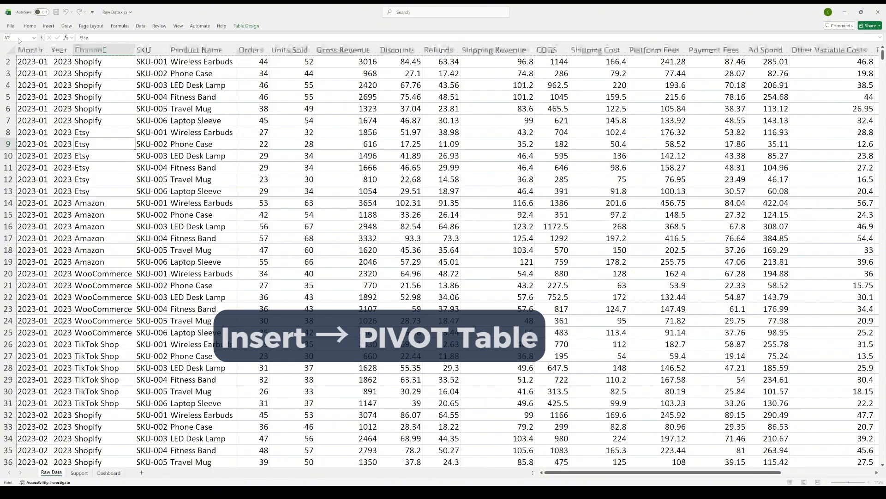
{"action": "left_click", "coordinate": [80, 472]}
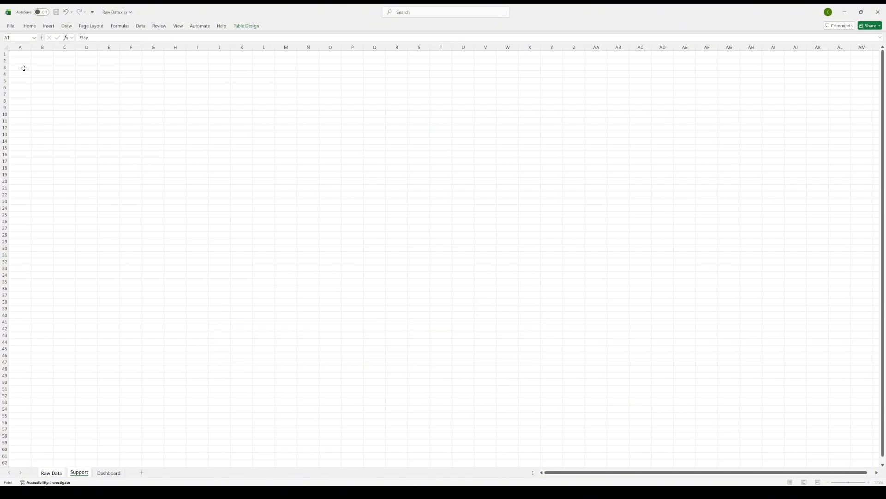
{"action": "key", "text": "Return"}
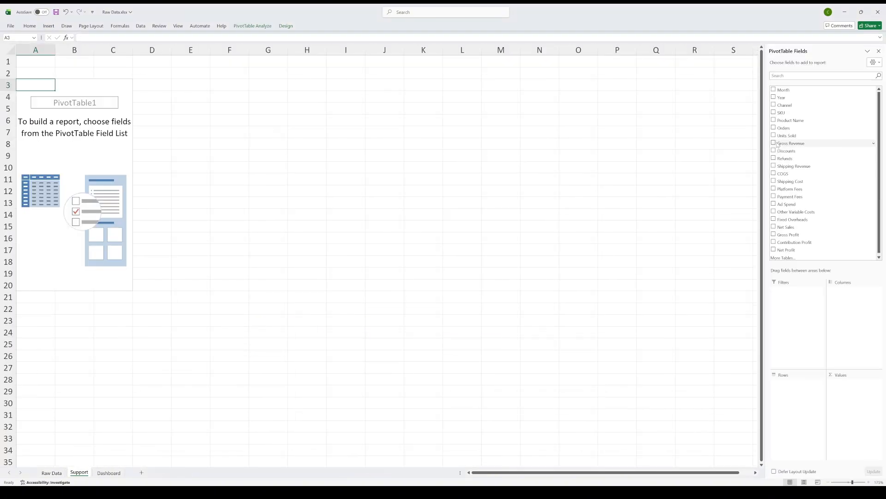
Step: Sum Gross Revenue, Net Sales, Orders, Discounts, Refunds, platform and payment fees, Shipping Cost, Ad Spend and Other Variable Costs in the first pivot
{"action": "left_click", "coordinate": [774, 143]}
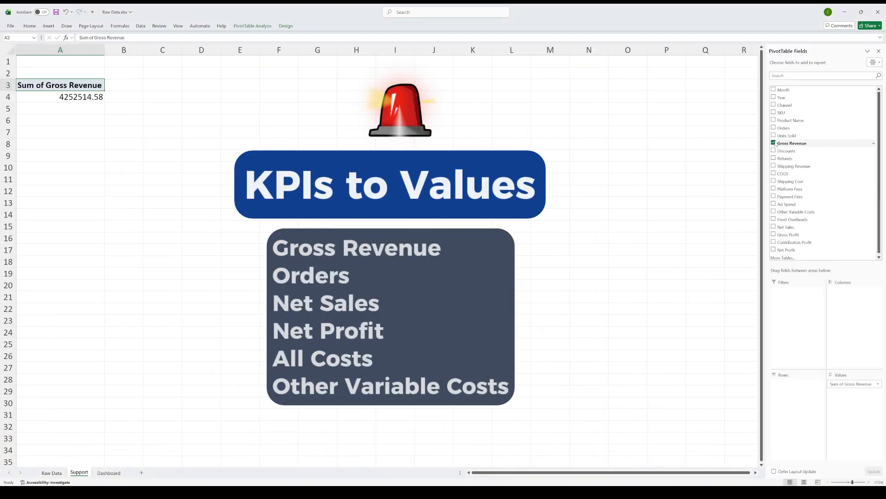
{"action": "left_click", "coordinate": [774, 227]}
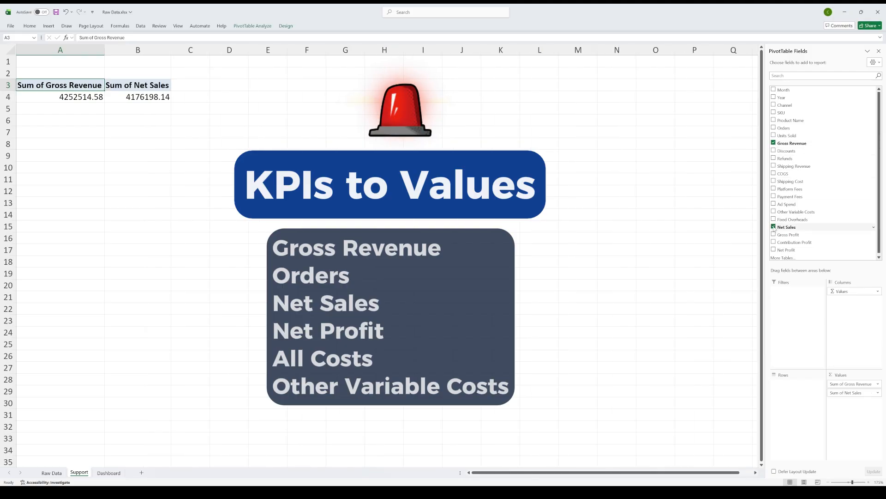
{"action": "left_click", "coordinate": [774, 128]}
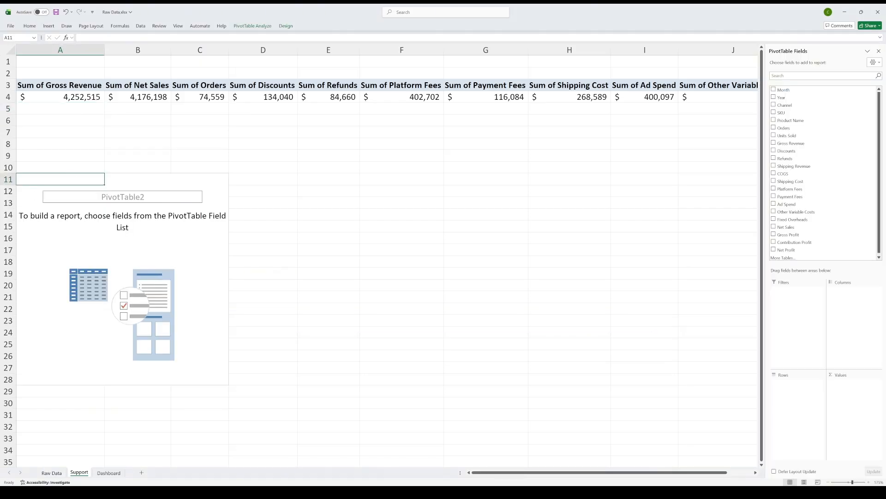
Step: Build a second pivot at A11 with Month as rows and sums of Gross Revenue, Net Profit and Orders as values
{"action": "left_click", "coordinate": [774, 89]}
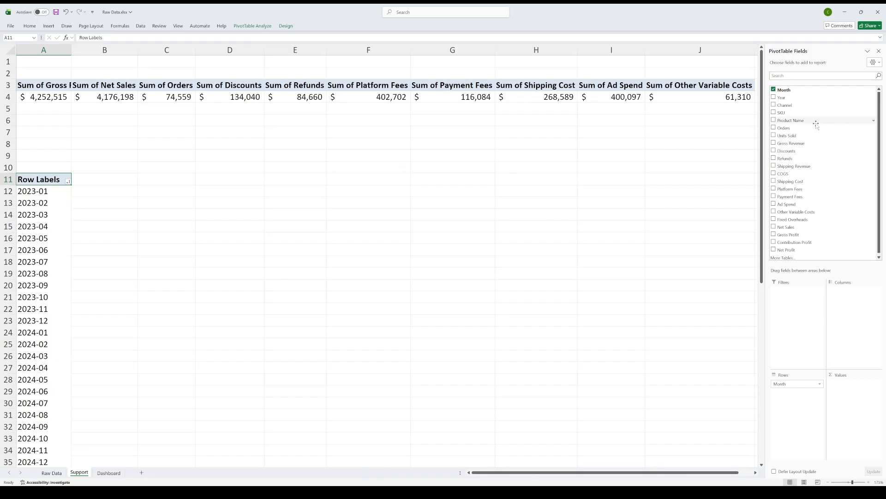
{"action": "left_click", "coordinate": [773, 144]}
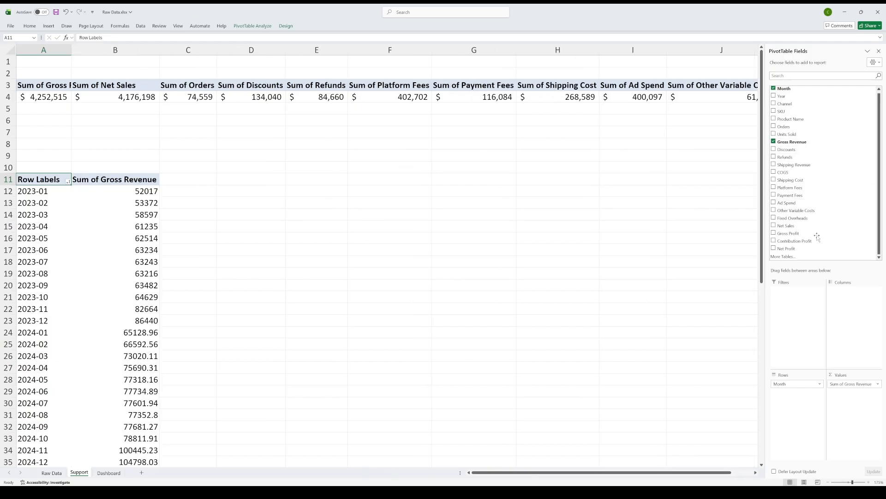
{"action": "left_click", "coordinate": [774, 250]}
{"action": "left_click", "coordinate": [774, 134]}
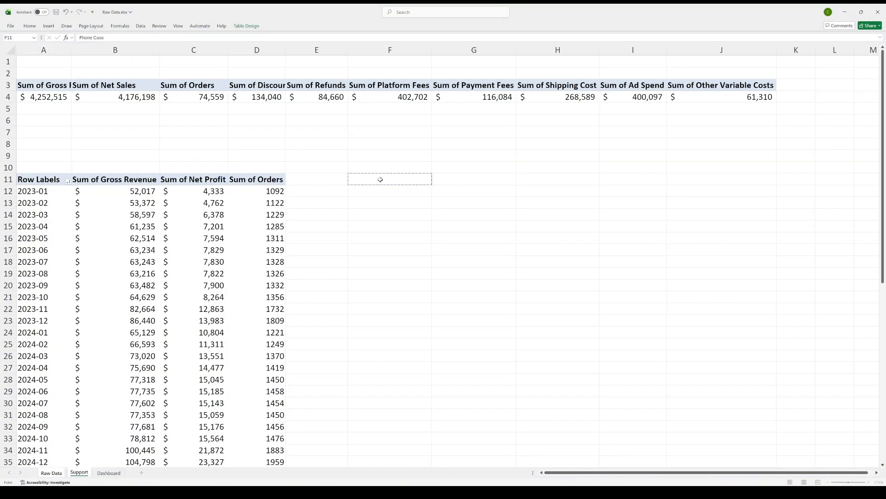
Step: Build a cost pivot at F11 summing Discounts, Refunds, Platform Fees, Payment Fees, Shipping Cost, Ad Spend and Other Variable Costs
{"action": "left_click", "coordinate": [773, 151]}
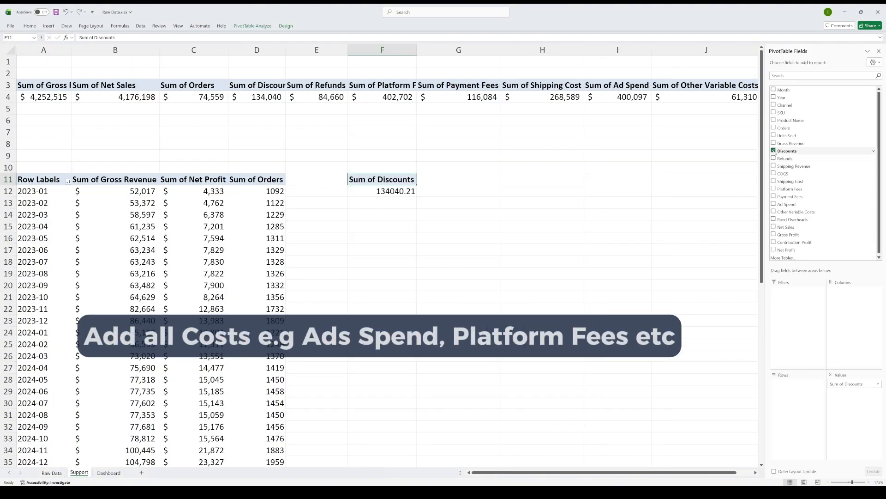
{"action": "left_click", "coordinate": [773, 158]}
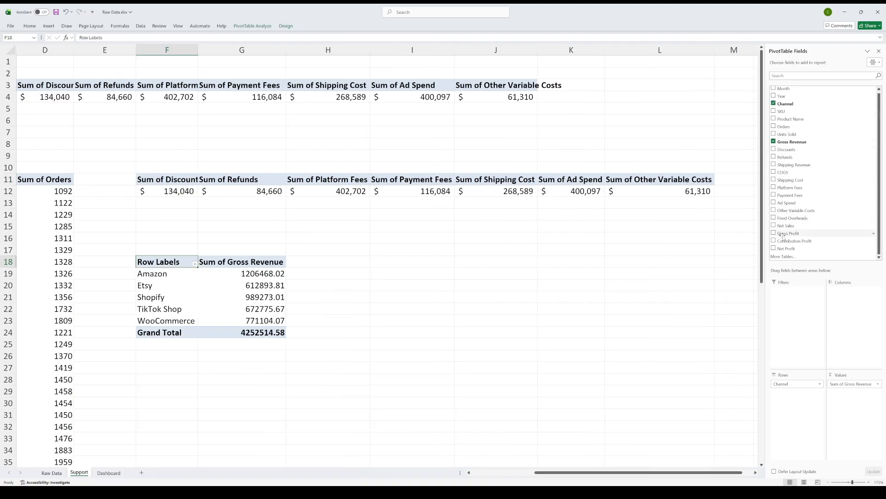
Step: Build a pivot at F18 with Channel as rows and sums of Gross Revenue, Net Profit and Orders as values
{"action": "left_click", "coordinate": [774, 249]}
{"action": "left_click", "coordinate": [781, 126]}
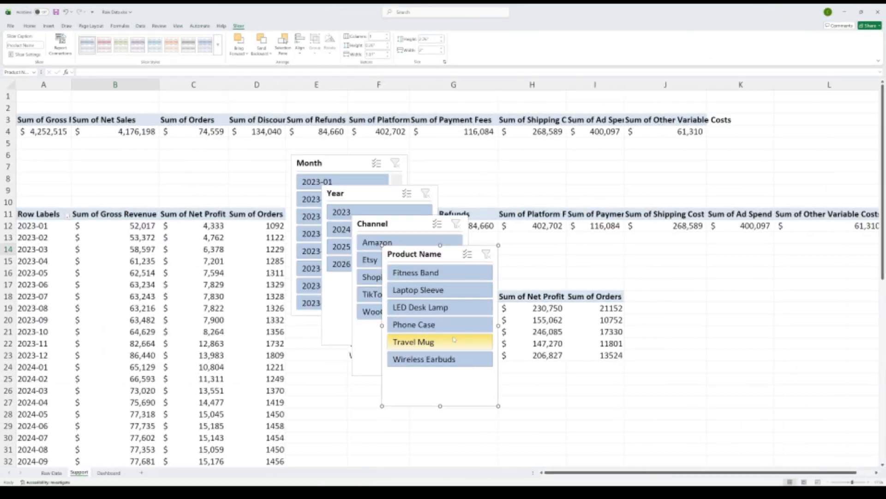
Step: Insert slicers for Month, Year, Channel and Product Name on the Support sheet and spread them apart
{"action": "left_click_drag", "start_coordinate": [623, 223], "coordinate": [698, 224]}
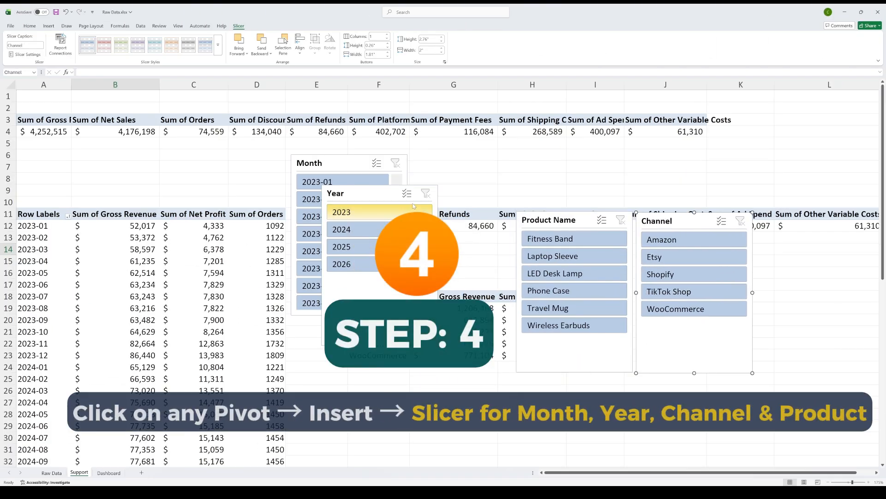
{"action": "left_click_drag", "start_coordinate": [373, 192], "coordinate": [223, 164]}
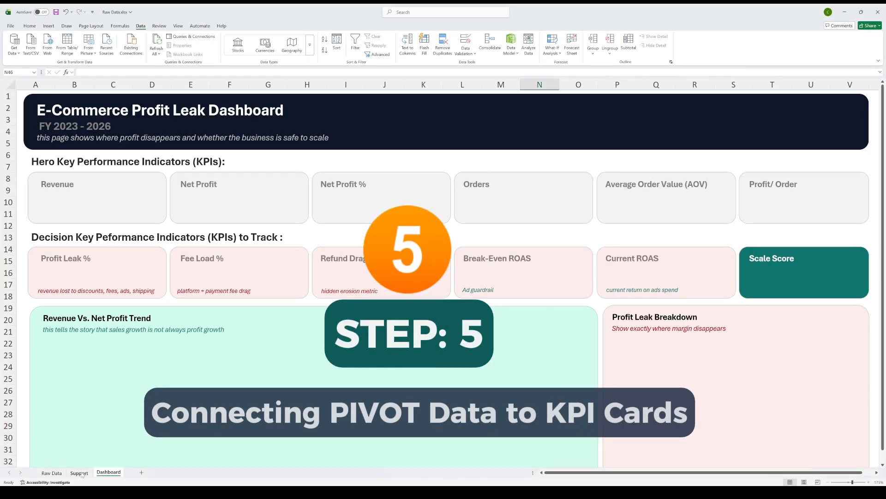
Step: Copy the slicers to the Dashboard sheet, shrink the Year slicer to fit inside the header banner and set it to two columns
{"action": "left_click", "coordinate": [79, 473]}
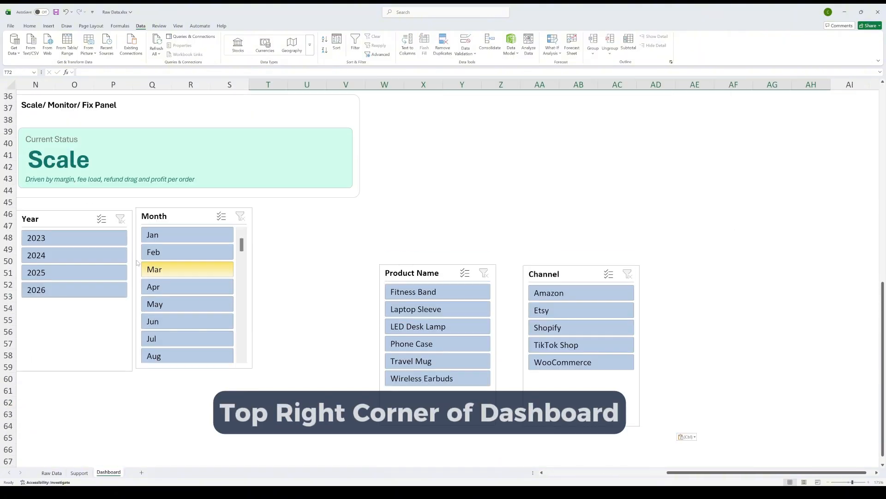
{"action": "left_click_drag", "start_coordinate": [137, 262], "coordinate": [167, 170]}
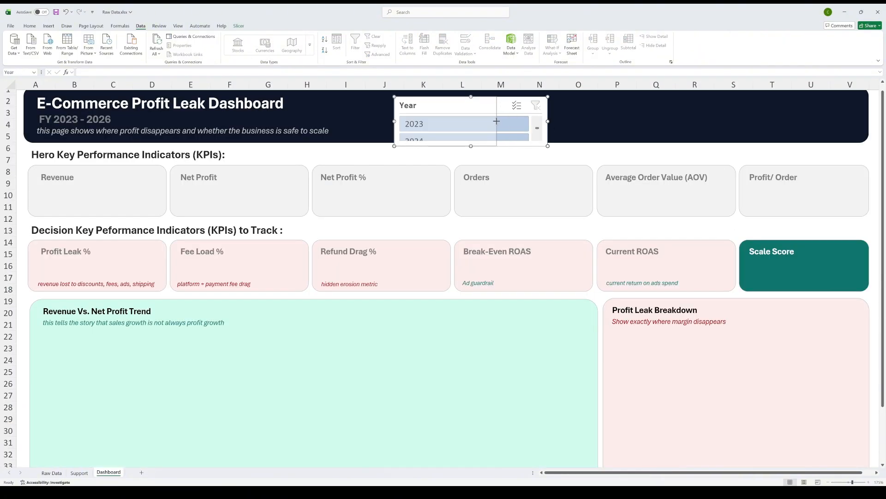
{"action": "left_click_drag", "start_coordinate": [496, 121], "coordinate": [496, 121]}
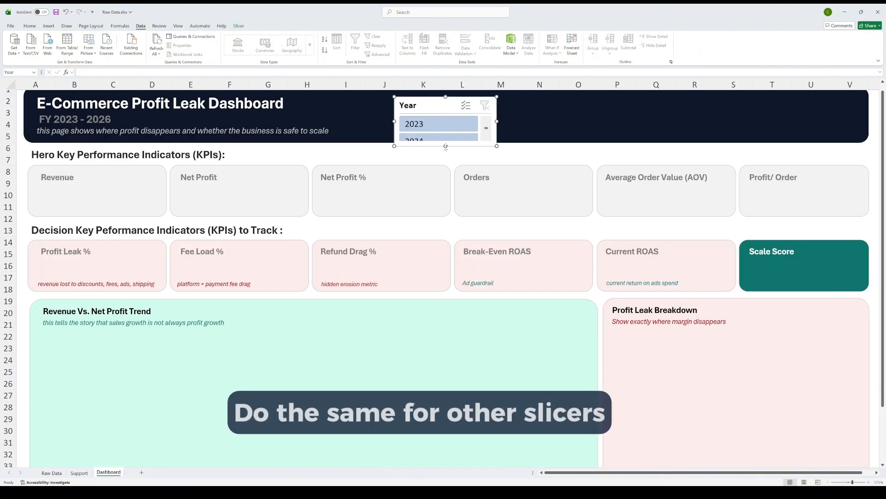
{"action": "left_click_drag", "start_coordinate": [446, 146], "coordinate": [446, 139]}
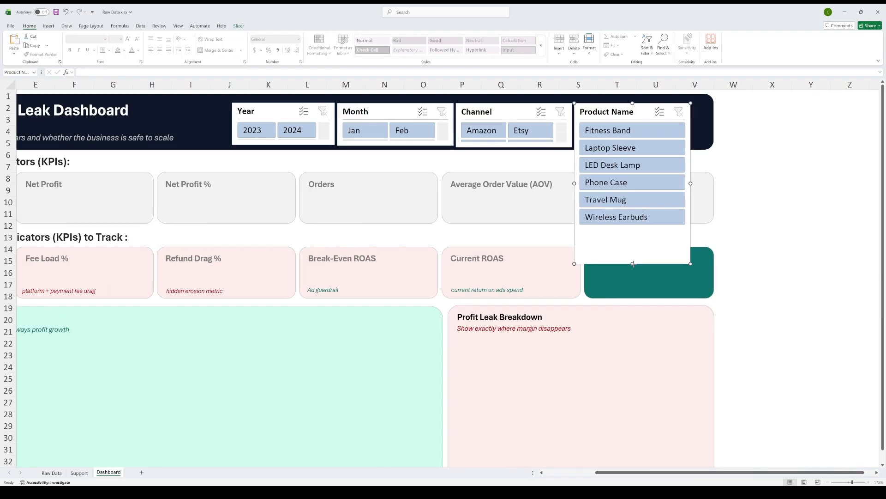
Step: Fit the Product Name slicer at the end of the header's slicer row, widen it to 2.25" and set two columns
{"action": "left_click_drag", "start_coordinate": [633, 264], "coordinate": [633, 148]}
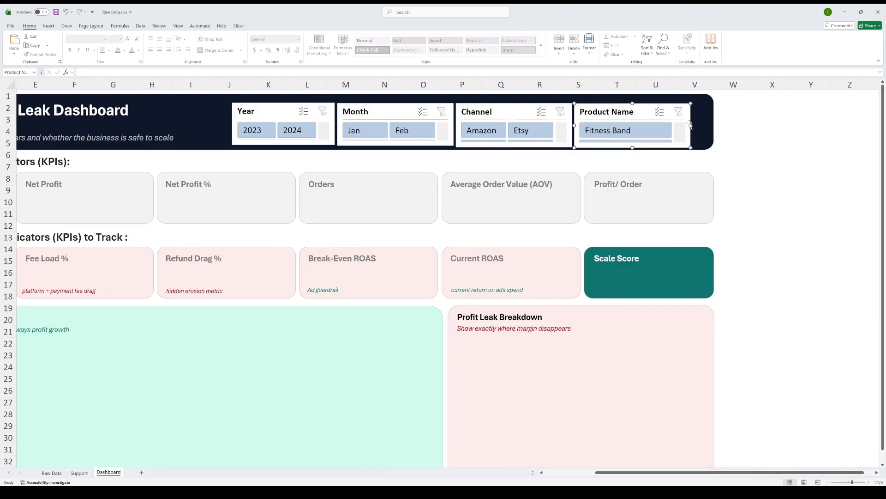
{"action": "left_click_drag", "start_coordinate": [690, 125], "coordinate": [705, 125]}
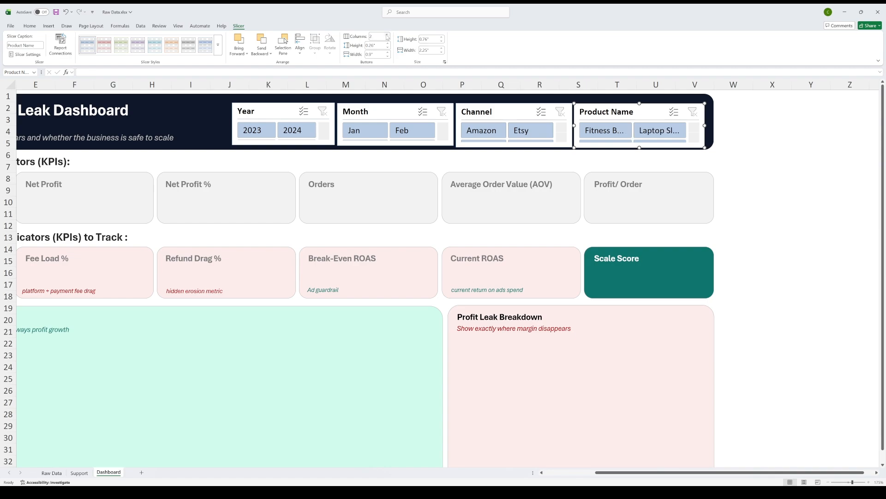
Step: Duplicate the Revenue label text box and place the copy directly beneath it inside the Revenue card
{"action": "left_click", "coordinate": [768, 216]}
{"action": "scroll", "coordinate": [703, 444], "scroll_direction": "left", "scroll_amount": 4}
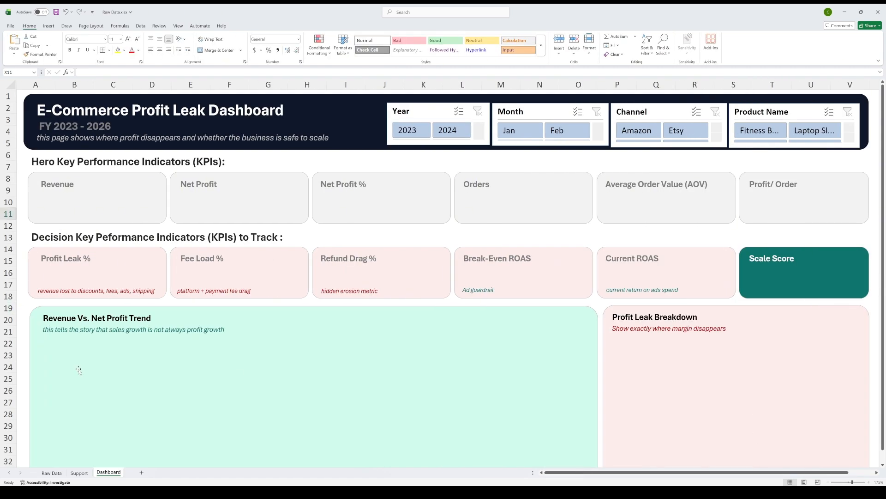
{"action": "left_click", "coordinate": [56, 189]}
{"action": "key", "text": "ctrl+d"}
{"action": "left_click_drag", "start_coordinate": [67, 194], "coordinate": [62, 201]}
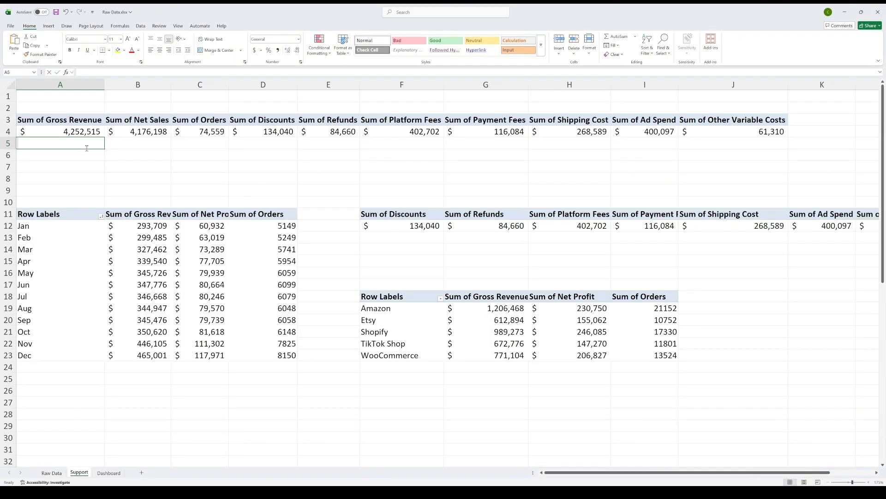
Step: On the Support sheet, mirror the pivot totals of row 4 into row 5 with cell references, from Gross Revenue across all columns
{"action": "type", "text": "+"}
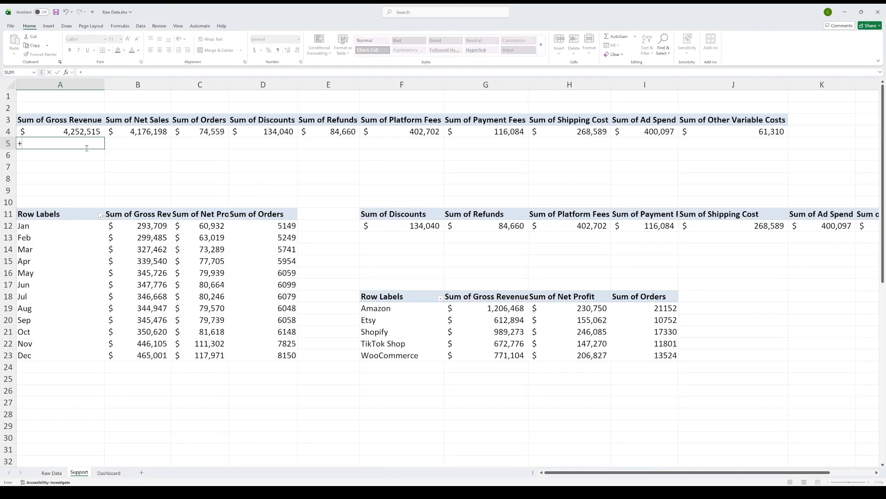
{"action": "key", "text": "Up"}
{"action": "key", "text": "shift+Right"}
{"action": "key", "text": "shift+Right"}
{"action": "key", "text": "shift+Right"}
{"action": "key", "text": "shift+Right"}
{"action": "key", "text": "shift+Right"}
{"action": "key", "text": "shift+Right"}
{"action": "key", "text": "shift+Right"}
{"action": "key", "text": "shift+Right"}
{"action": "key", "text": "shift+Right"}
{"action": "key", "text": "shift+Right"}
{"action": "key", "text": "shift+Left"}
{"action": "key", "text": "ctrl+r"}
{"action": "key", "text": "Left"}
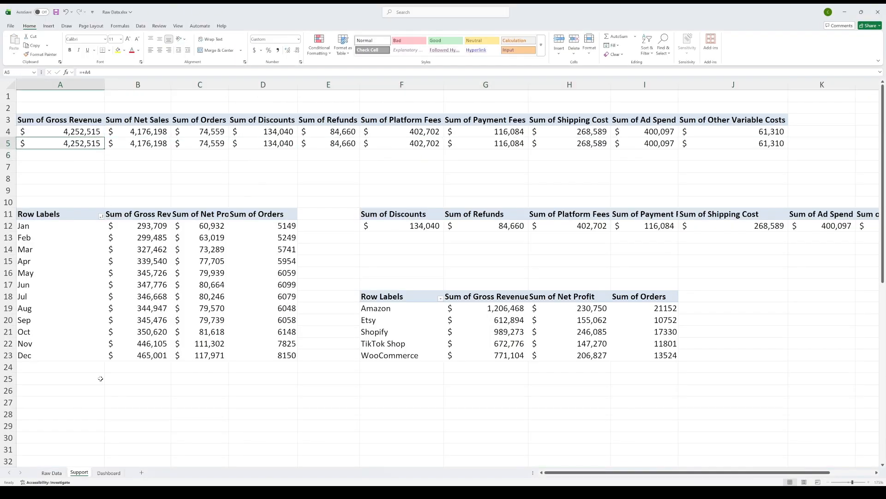
Step: Empty the duplicated text box in the Dashboard's Revenue card and link it to cell A5 of the Support sheet
{"action": "left_click", "coordinate": [108, 472]}
{"action": "scroll", "coordinate": [73, 182], "scroll_direction": "left", "scroll_amount": 3}
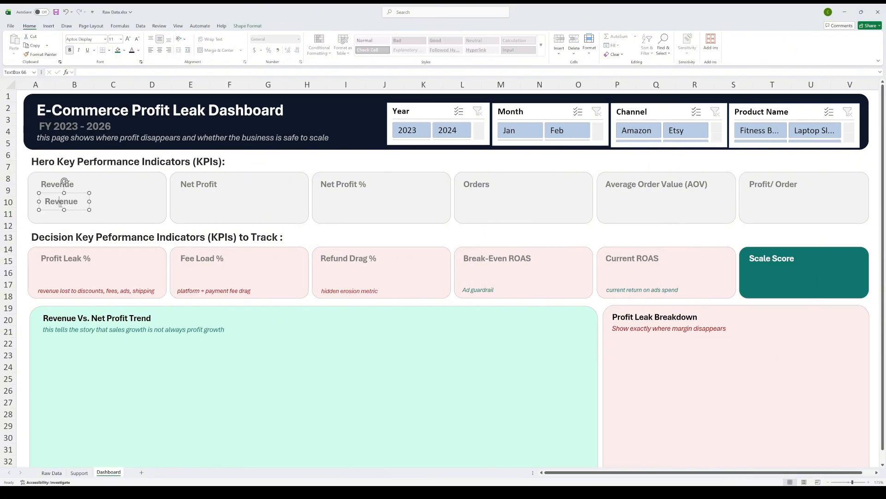
{"action": "key", "text": "ctrl+a"}
{"action": "key", "text": "BackSpace"}
{"action": "left_click", "coordinate": [86, 72]}
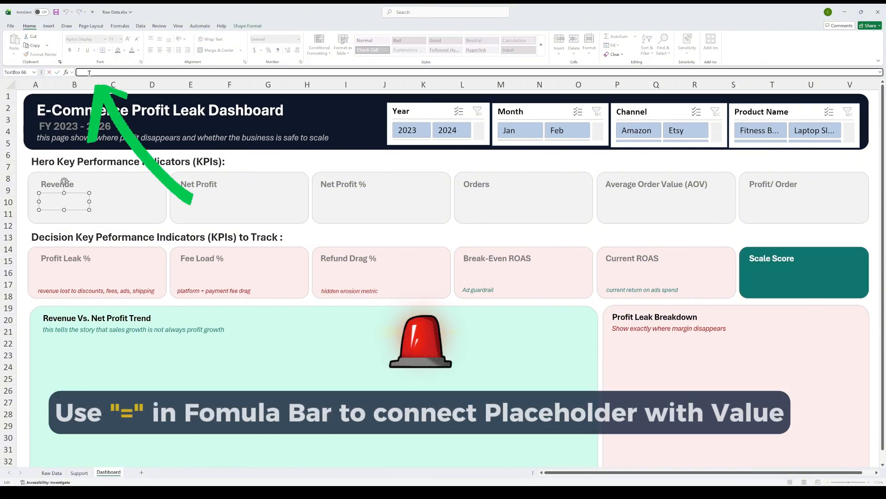
{"action": "type", "text": "="}
{"action": "left_click", "coordinate": [78, 472]}
{"action": "left_click", "coordinate": [79, 143]}
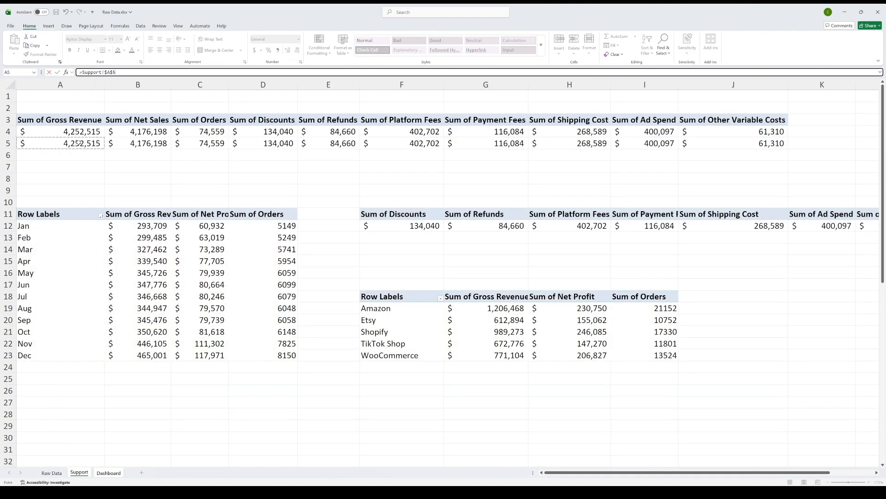
{"action": "key", "text": "Return"}
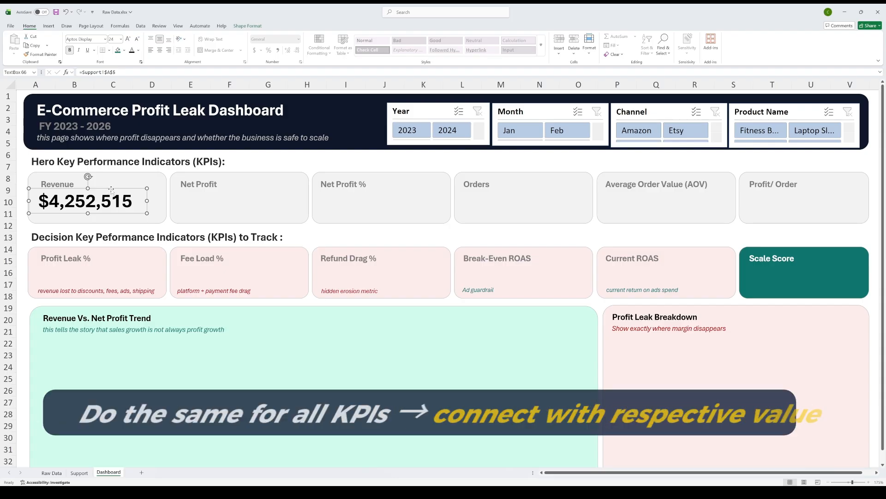
Step: Copy the Revenue value box into the other hero KPI cards and link each copy to its matching Support value
{"action": "left_click_drag", "start_coordinate": [111, 199], "coordinate": [533, 196]}
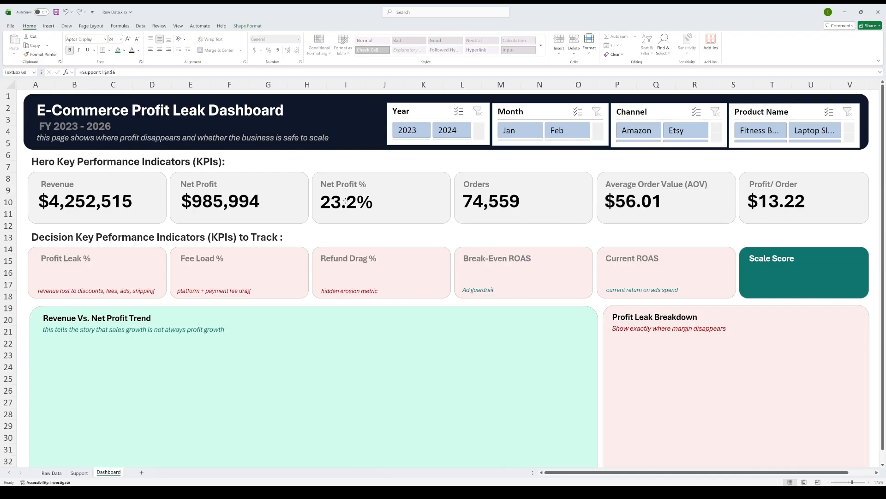
{"action": "left_click", "coordinate": [384, 199]}
{"action": "left_click", "coordinate": [345, 166]}
Step: Test the hero KPI cards by filtering Year, Month, Channel and Product Name with the slicers, and clear all four filters
{"action": "left_click", "coordinate": [409, 132]}
{"action": "left_click", "coordinate": [447, 130]}
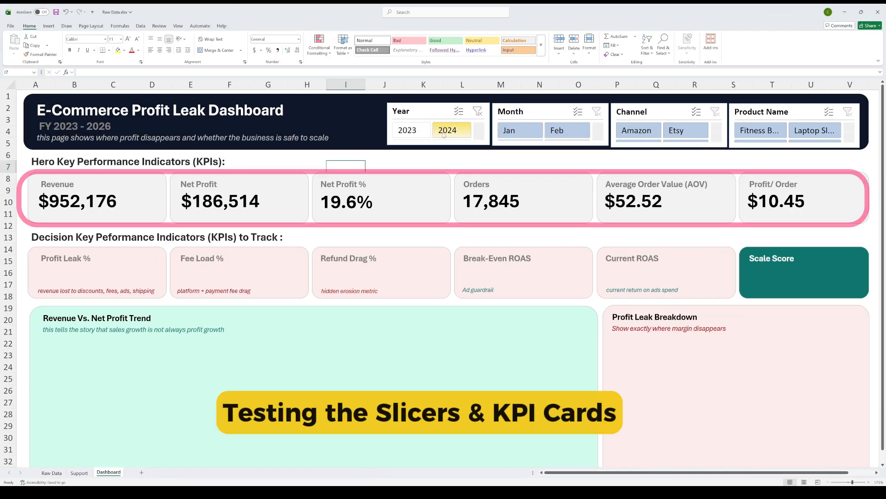
{"action": "left_click", "coordinate": [566, 131]}
{"action": "left_click", "coordinate": [676, 131]}
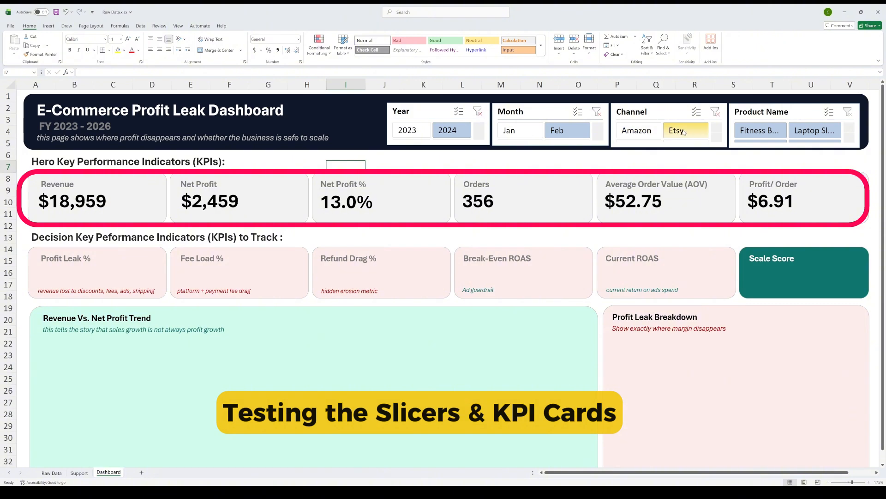
{"action": "left_click", "coordinate": [759, 131]}
{"action": "left_click", "coordinate": [815, 131]}
{"action": "left_click", "coordinate": [478, 111]}
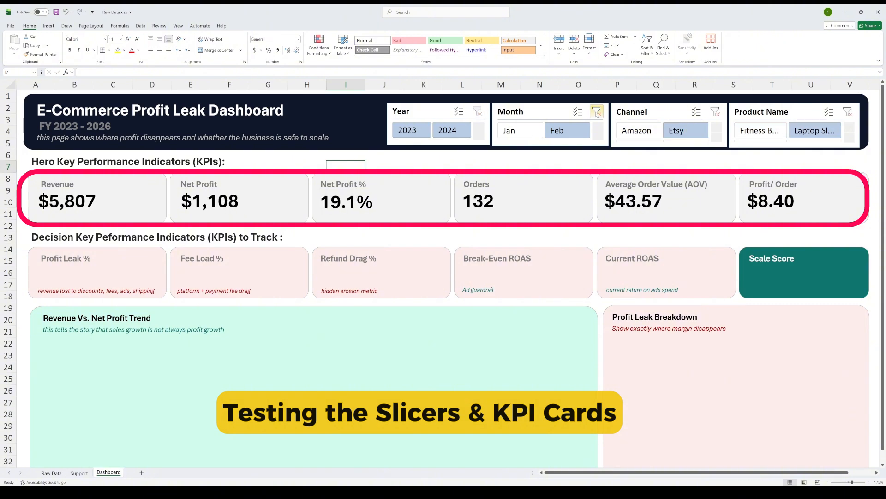
{"action": "left_click", "coordinate": [596, 111]}
{"action": "left_click", "coordinate": [715, 112]}
{"action": "left_click", "coordinate": [847, 112]}
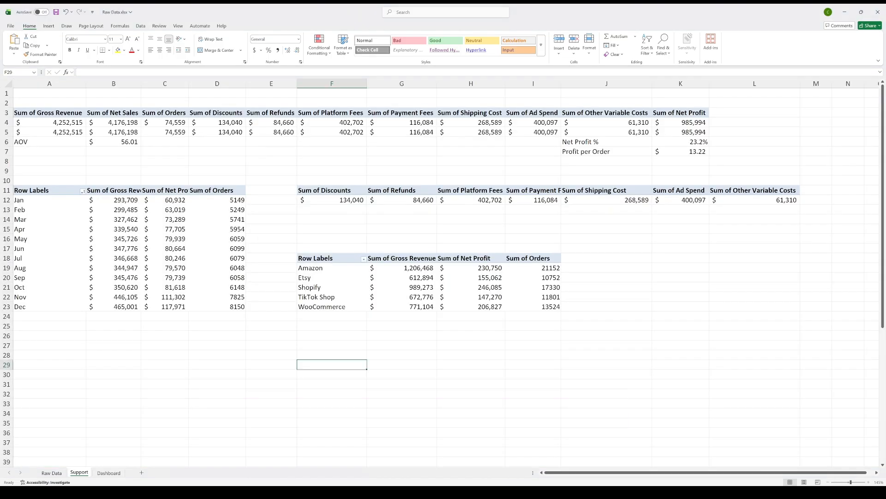
Step: On the Support sheet, add a Decision KPIs heading in A27 and list the KPI labels from Profit Leak % to Scale Decision in A29:A35
{"action": "left_click", "coordinate": [37, 347]}
{"action": "type", "text": "DecisionmKPIs"}
{"action": "key", "text": "Return"}
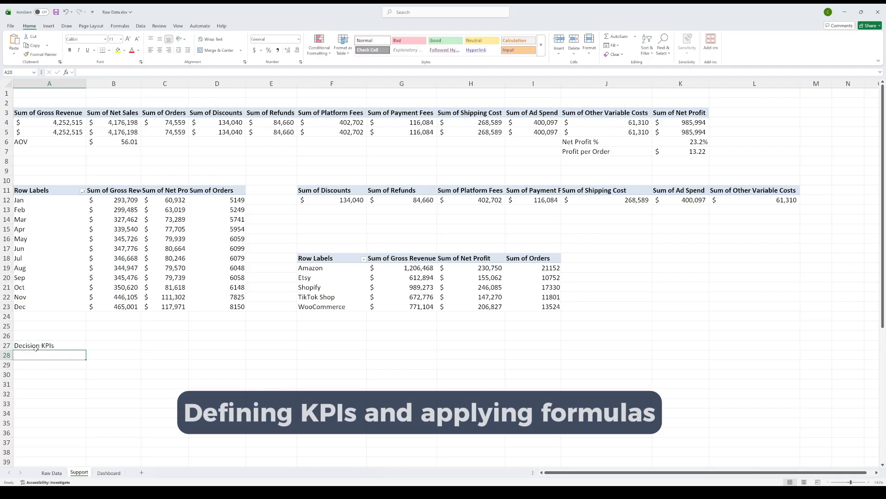
{"action": "key", "text": "Return"}
{"action": "type", "text": "Profit Leak %"}
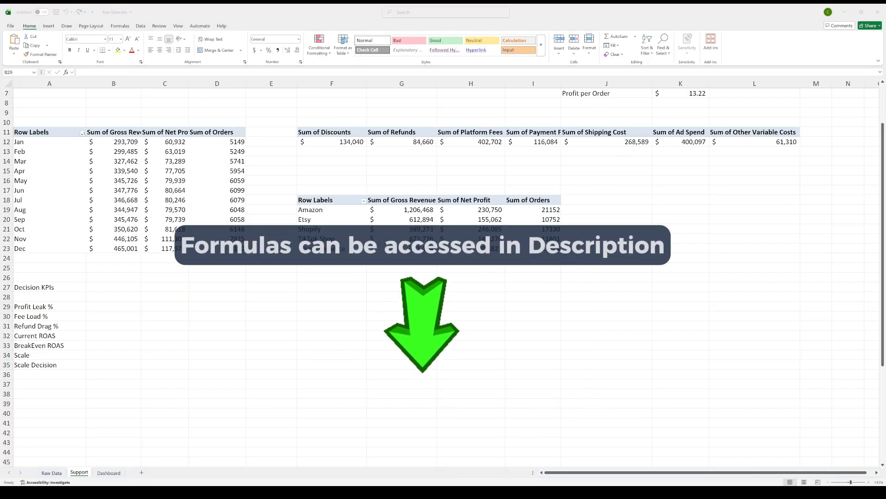
Step: Enter =IFERROR((D4+E4+F4+G4+H4+I4+J4)/A4,0) as Profit Leak % in B29 and format it as a percentage with two decimals
{"action": "double_click", "coordinate": [125, 307]}
{"action": "type", "text": "=IFERROR((D4+E4+F4+G4+H4+I4+J4)/A4,0)"}
{"action": "scroll", "coordinate": [122, 251], "scroll_direction": "up", "scroll_amount": 2}
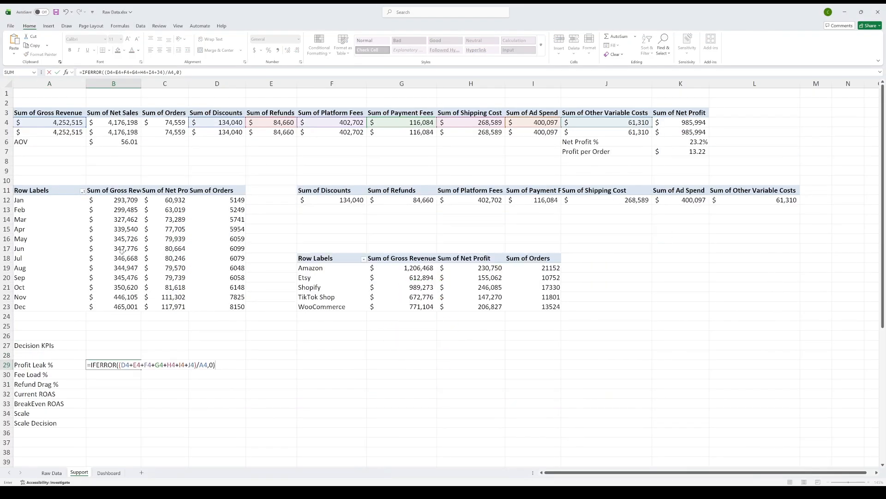
{"action": "key", "text": "ctrl+Return"}
{"action": "left_click", "coordinate": [268, 50]}
{"action": "double_click", "coordinate": [287, 50]}
{"action": "key", "text": "Return"}
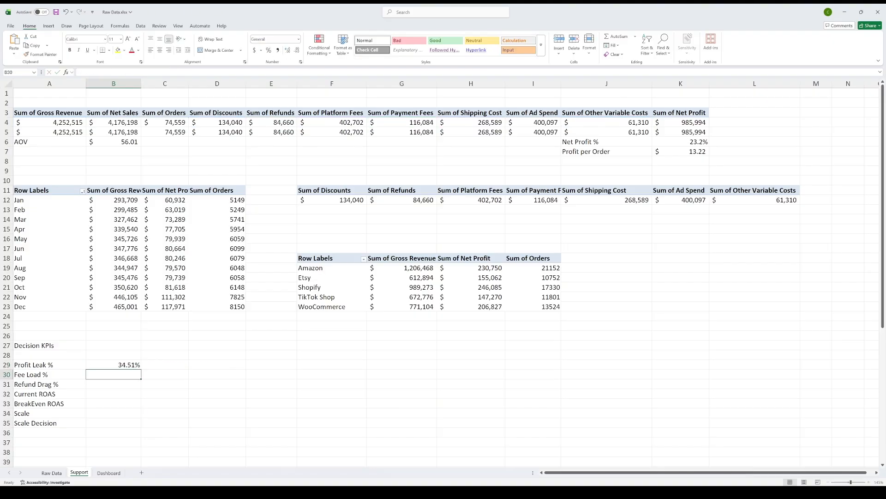
Step: Enter =IFERROR((F4+G4)/A4,0) as Fee Load % in B30 and copy B29's percentage format to the cells below
{"action": "double_click", "coordinate": [113, 374]}
{"action": "type", "text": "=IFERROR((F4+G4)/A4,0)"}
{"action": "key", "text": "Return"}
{"action": "left_click", "coordinate": [114, 365]}
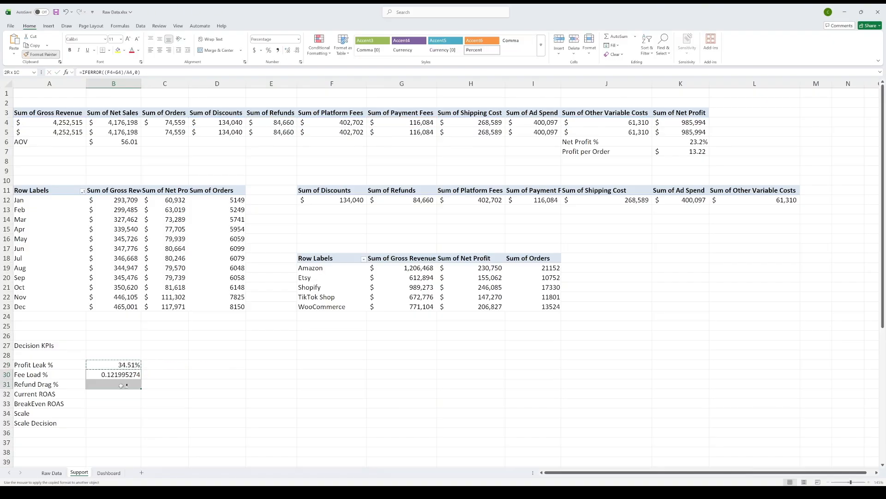
{"action": "left_click_drag", "start_coordinate": [121, 385], "coordinate": [122, 402]}
Step: Enter the Refund Drag % formula in B31 and =IFERROR(A4/I4,0) as Current ROAS in B32
{"action": "left_click", "coordinate": [126, 385]}
{"action": "double_click", "coordinate": [114, 385]}
{"action": "type", "text": "=IFERROR(E4/A4,0)"}
{"action": "key", "text": "Return"}
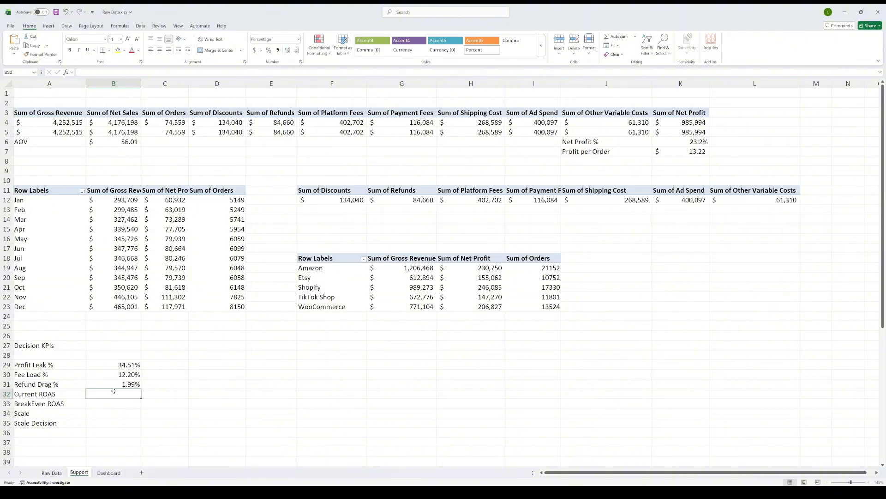
{"action": "double_click", "coordinate": [113, 391]}
{"action": "type", "text": "=IFERROR(A4/I4,0)"}
{"action": "key", "text": "ctrl+Return"}
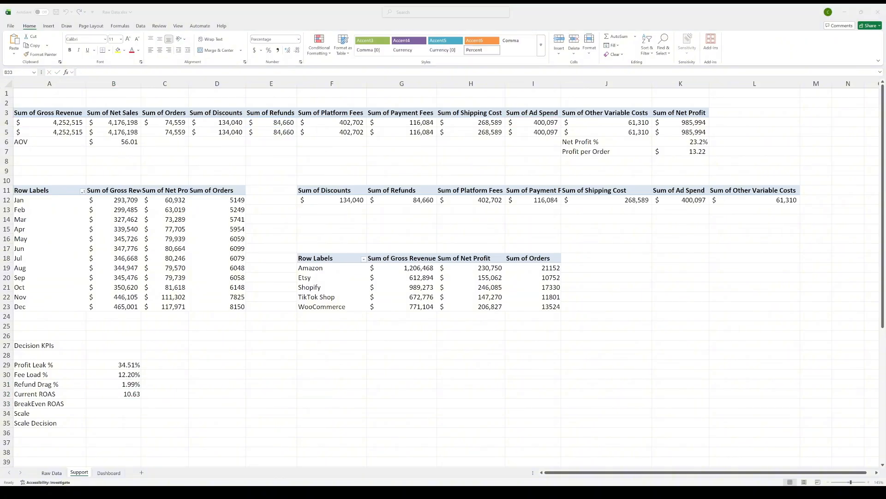
Step: Enter =IFERROR(B4/(K4+I4),0) as BreakEven ROAS in B33 and format it as a two-decimal number
{"action": "double_click", "coordinate": [132, 404]}
{"action": "type", "text": "=IFERROR(B4/(K4+I4),0)"}
{"action": "key", "text": "ctrl+Return"}
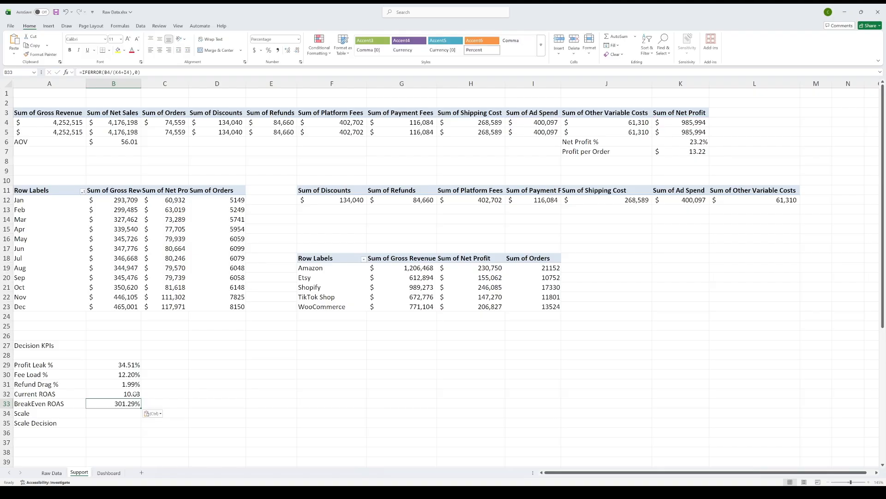
{"action": "left_click", "coordinate": [116, 404]}
{"action": "key", "text": "Return"}
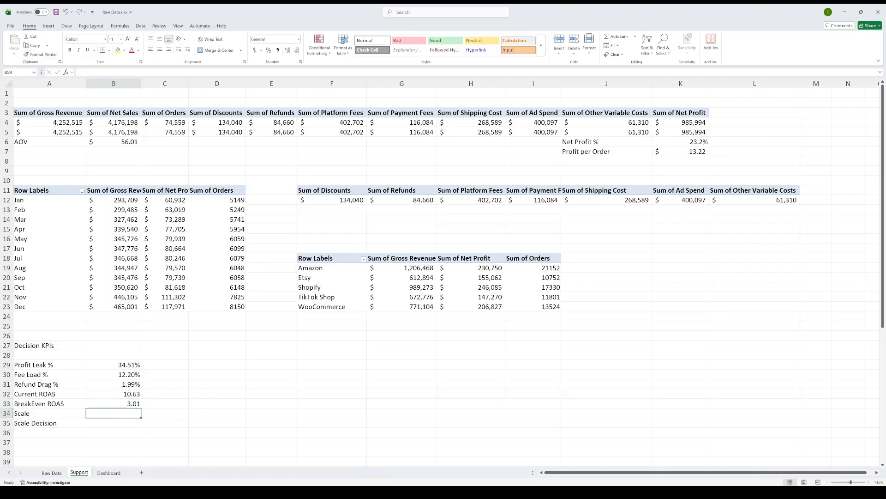
Step: Set Scale to 58 and add a Targets % block at D27: Net Profit 40%, Platform Fee 20%, Total Cost 25%, Refund 15%
{"action": "type", "text": "58"}
{"action": "left_click", "coordinate": [217, 345]}
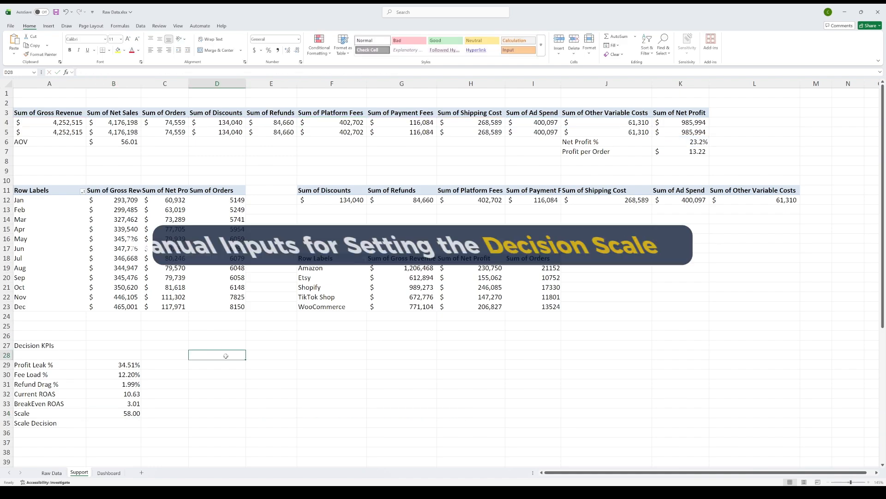
{"action": "type", "text": "Targets %"}
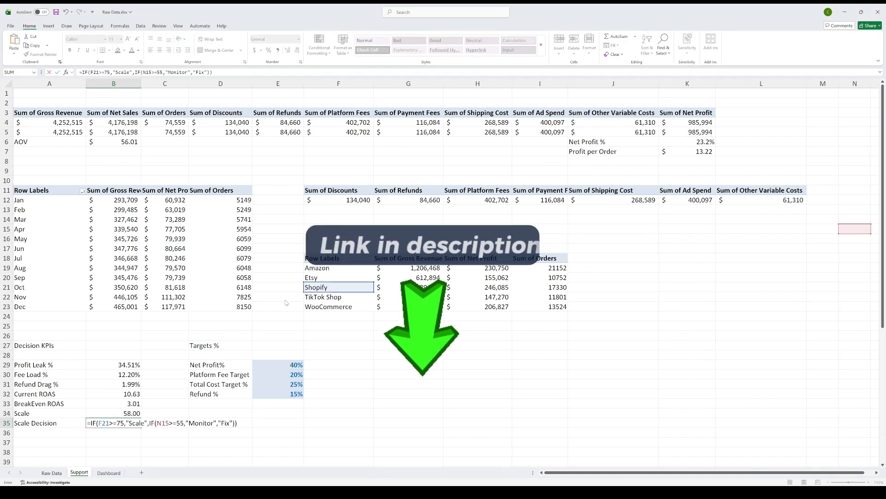
Step: Enter =IF($B$34>=75,"Scale",IF($B$34>=55,"Monitor","Fix")) in B35 and relabel A35 as "Should I Scale?"
{"action": "key", "text": "ctrl+Return"}
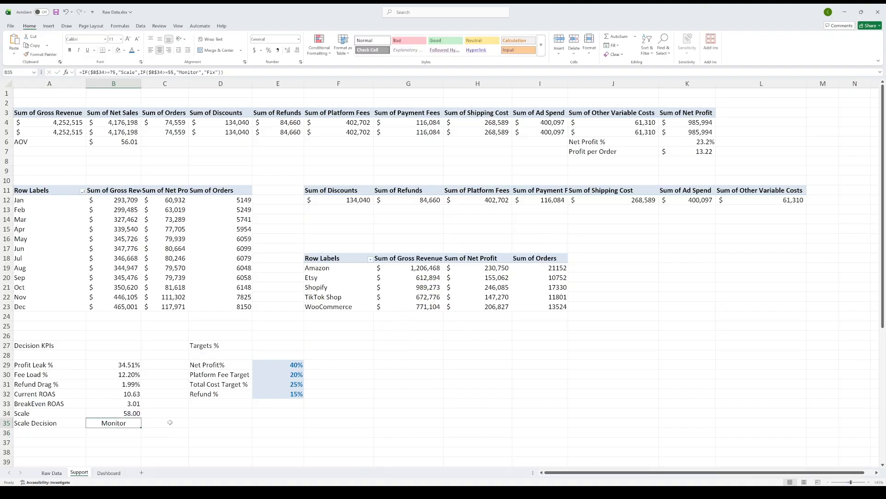
{"action": "left_click", "coordinate": [70, 424]}
{"action": "type", "text": "Should I Scale?"}
{"action": "key", "text": "Tab"}
{"action": "scroll", "coordinate": [158, 415], "scroll_direction": "down", "scroll_amount": 1}
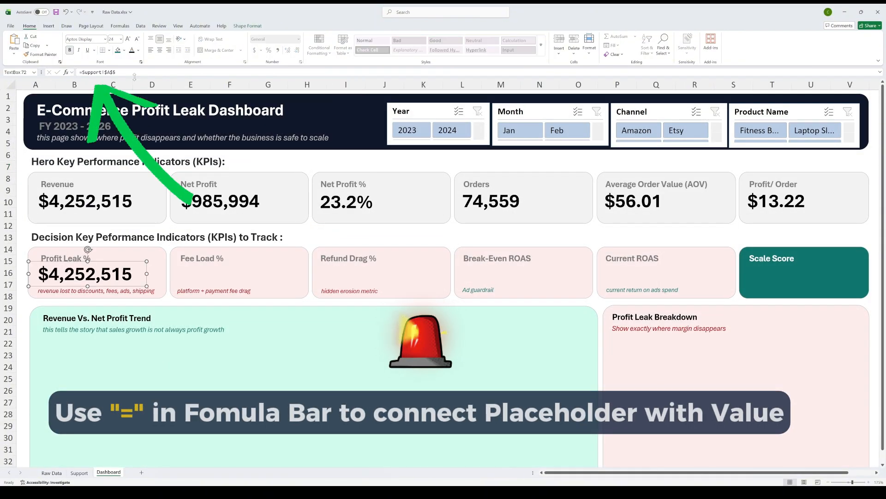
Step: Link the value box in the Dashboard's Profit Leak % card to cell B29 of the Support sheet
{"action": "left_click_drag", "start_coordinate": [133, 73], "coordinate": [77, 73]}
{"action": "type", "text": "="}
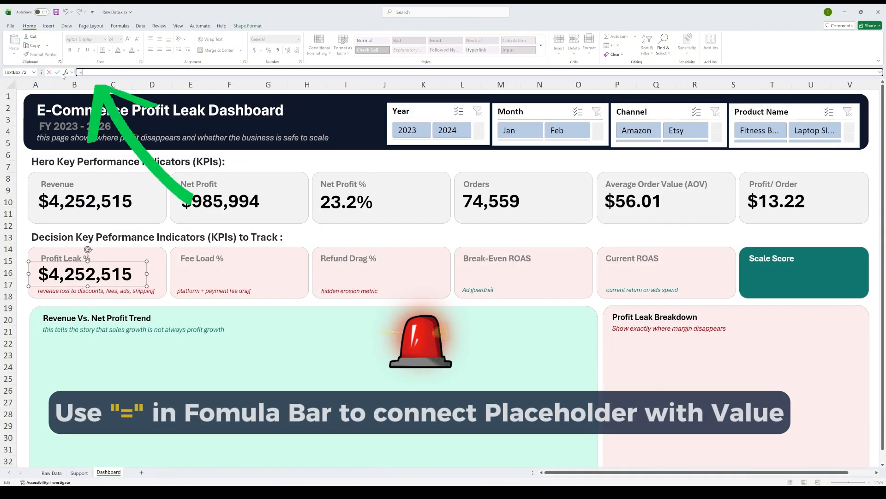
{"action": "left_click", "coordinate": [79, 472]}
{"action": "left_click", "coordinate": [109, 335]}
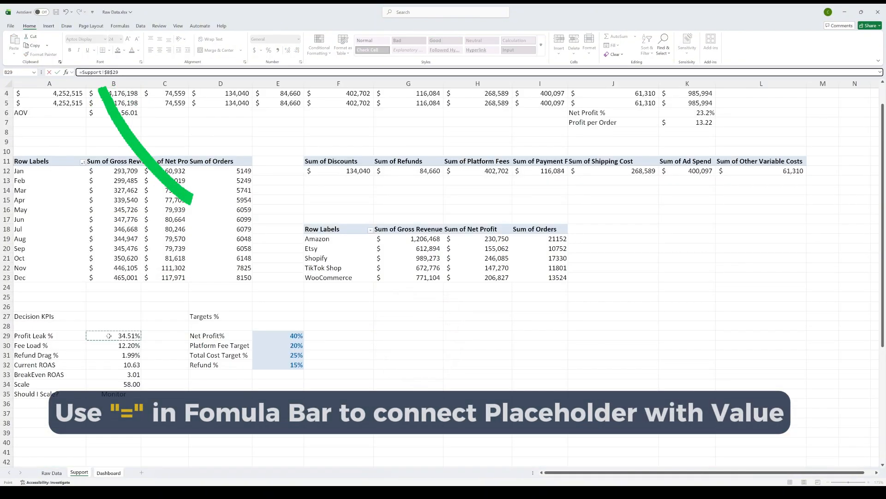
{"action": "key", "text": "Return"}
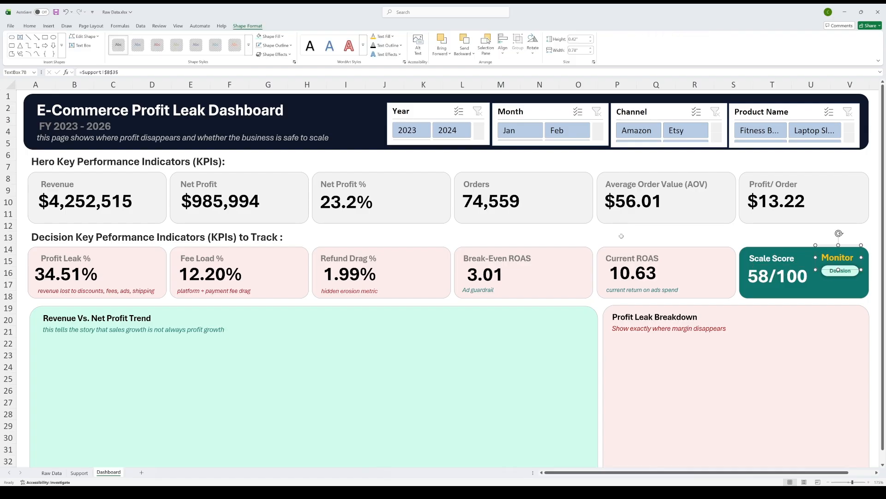
Step: Style the Scale Score card's decision text in gold and add a Decision badge with the caption "should i scale?"
{"action": "left_click", "coordinate": [621, 235]}
{"action": "left_click", "coordinate": [843, 255]}
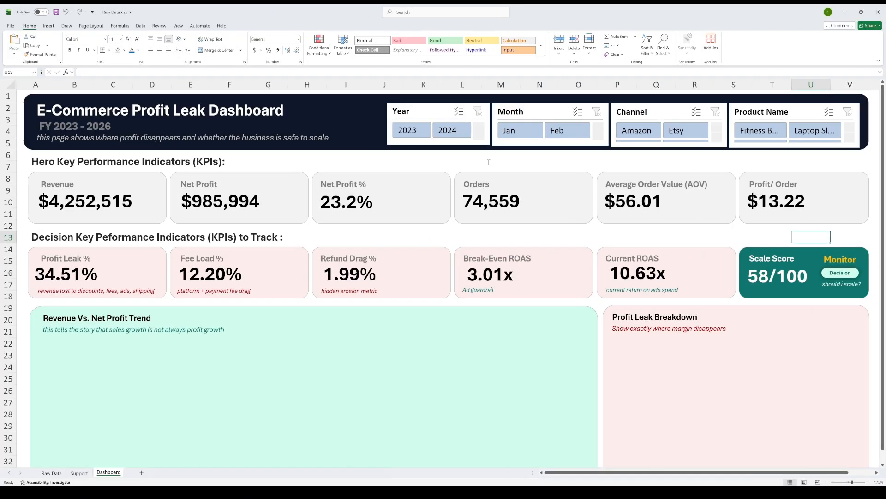
Step: Test both the hero and decision KPI cards with different slicer selections, including 2023 and 2024, and reset every slicer
{"action": "left_click", "coordinate": [408, 130]}
{"action": "left_click", "coordinate": [439, 131]}
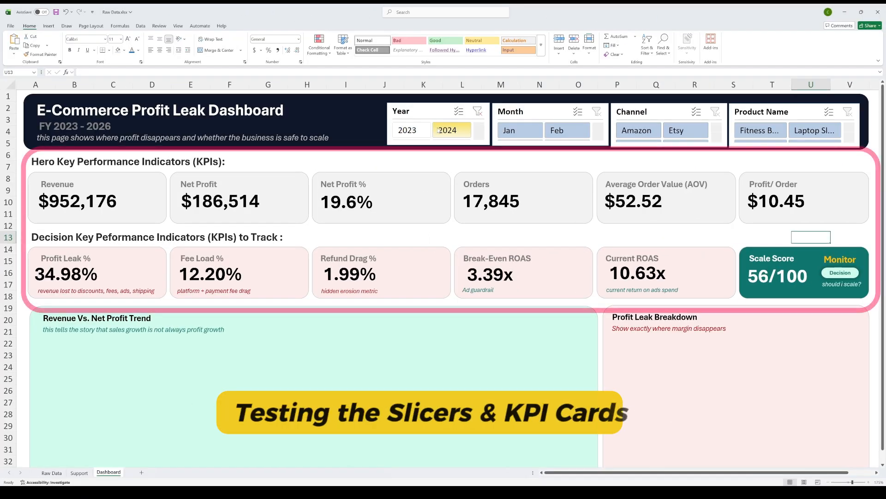
{"action": "left_click", "coordinate": [557, 130]}
{"action": "left_click", "coordinate": [686, 131]}
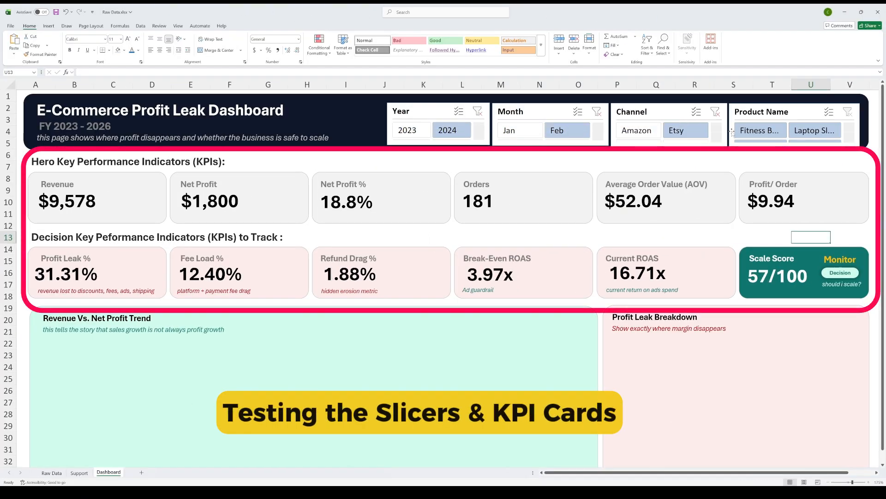
{"action": "left_click", "coordinate": [760, 131]}
{"action": "left_click", "coordinate": [814, 131]}
{"action": "left_click", "coordinate": [419, 130]}
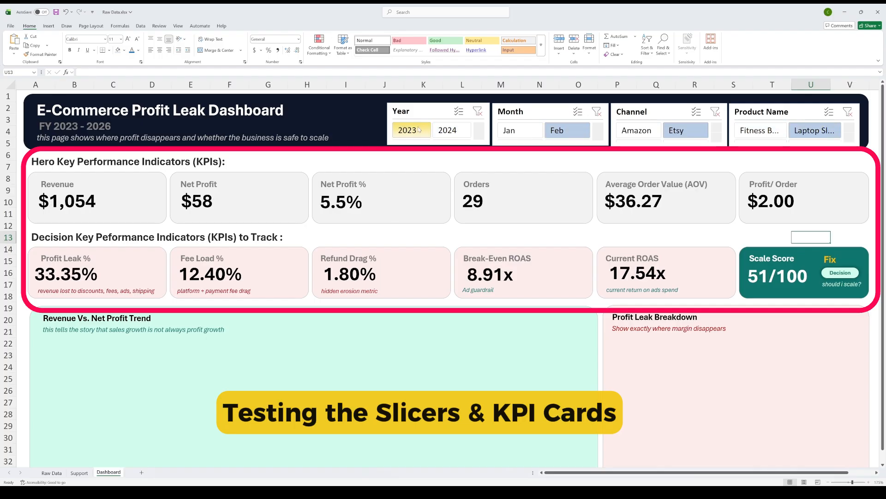
{"action": "left_click", "coordinate": [512, 130]}
{"action": "left_click", "coordinate": [597, 111]}
{"action": "left_click", "coordinate": [477, 111]}
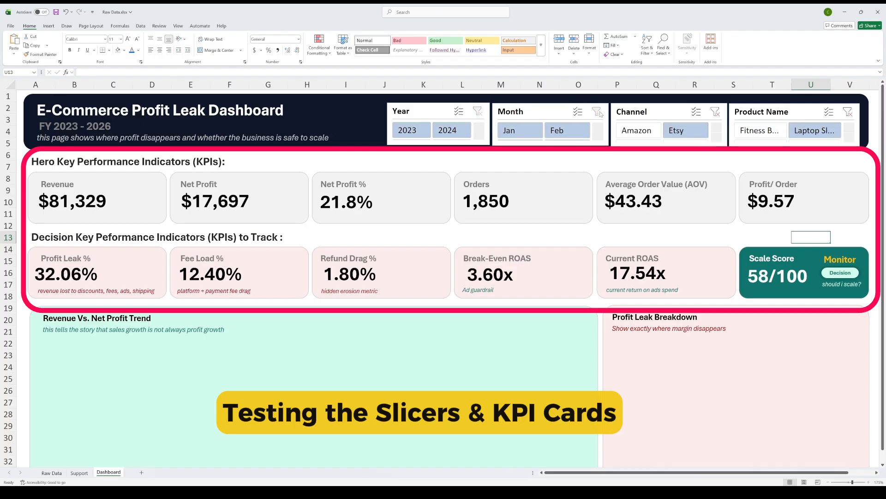
{"action": "left_click", "coordinate": [715, 111]}
{"action": "left_click", "coordinate": [847, 113]}
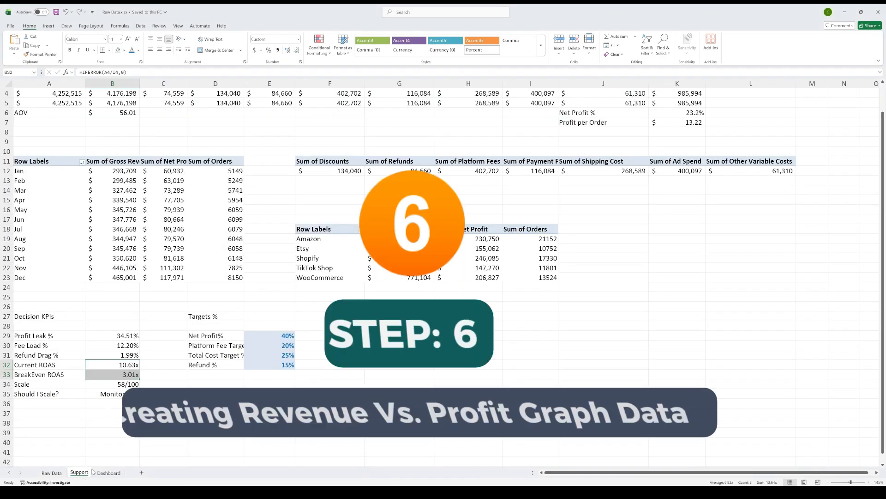
Step: Enter the section heading "Revenue Chart" in A39 of the Support sheet, below the decision KPIs
{"action": "scroll", "coordinate": [45, 347], "scroll_direction": "down", "scroll_amount": 3}
{"action": "left_click", "coordinate": [45, 345]}
{"action": "type", "text": "Revenue Chart"}
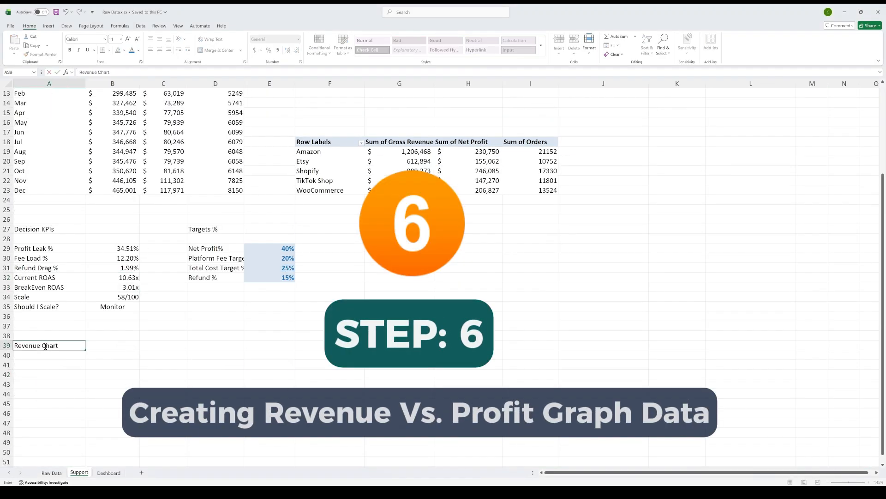
{"action": "key", "text": "Return"}
{"action": "key", "text": "Return"}
Step: Link A41:A52 to the month labels of the monthly pivot, beginning with a reference to A12 in A41
{"action": "type", "text": "+"}
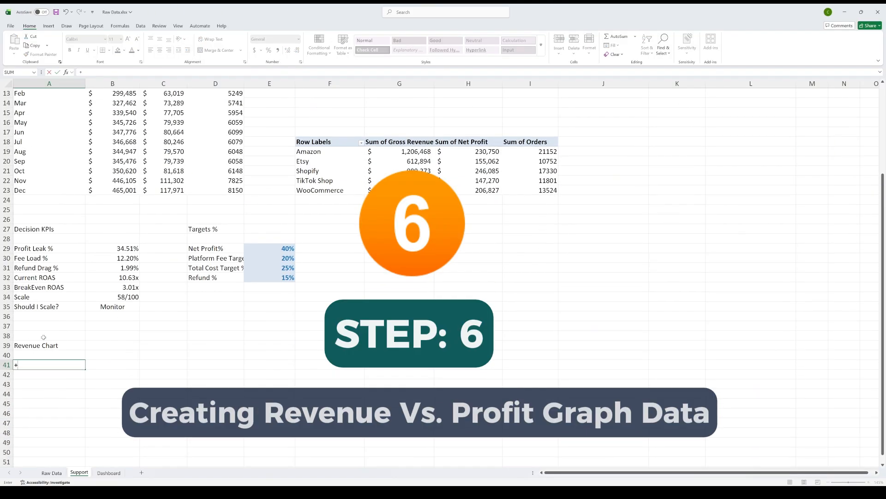
{"action": "type", "text": "a12"}
{"action": "key", "text": "Return"}
{"action": "key", "text": "Up"}
{"action": "key", "text": "ctrl+c"}
{"action": "key", "text": "Down"}
{"action": "key", "text": "shift+Down"}
{"action": "key", "text": "shift+Down"}
{"action": "key", "text": "shift+Down"}
{"action": "key", "text": "shift+Down"}
{"action": "key", "text": "shift+Down"}
{"action": "key", "text": "shift+Down"}
{"action": "key", "text": "shift+Down"}
{"action": "key", "text": "Return"}
{"action": "key", "text": "ctrl+Down"}
{"action": "key", "text": "ctrl+c"}
{"action": "key", "text": "Down"}
{"action": "key", "text": "shift+Down"}
{"action": "key", "text": "Return"}
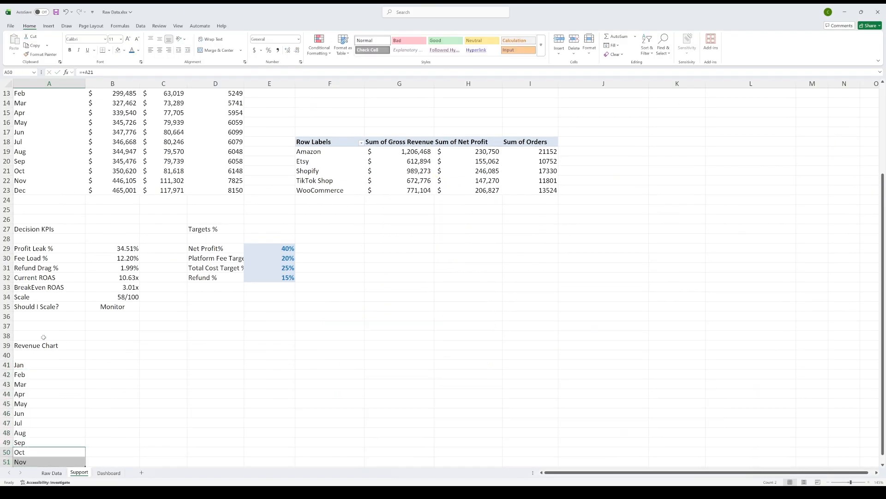
{"action": "key", "text": "Down"}
{"action": "key", "text": "ctrl+c"}
{"action": "key", "text": "Down"}
{"action": "key", "text": "Return"}
Step: Copy the month links in A41:A52 across columns B to D to bring in the pivot's revenue, net profit and orders
{"action": "key", "text": "ctrl+Up"}
{"action": "key", "text": "ctrl+shift+Down"}
{"action": "key", "text": "ctrl+c"}
{"action": "key", "text": "Right"}
{"action": "key", "text": "ctrl+v"}
{"action": "key", "text": "Right"}
{"action": "key", "text": "ctrl+v"}
{"action": "key", "text": "Right"}
{"action": "key", "text": "ctrl+v"}
{"action": "key", "text": "Left"}
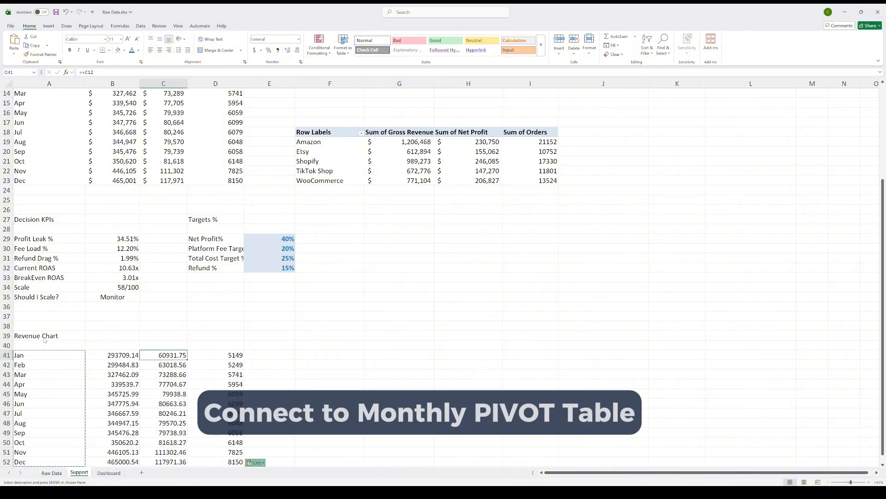
{"action": "key", "text": "Escape"}
Step: Format the revenue and net profit values in B41:C52 as dollar amounts without decimals
{"action": "key", "text": "Left"}
{"action": "key", "text": "shift+Right"}
{"action": "key", "text": "ctrl+shift+Down"}
{"action": "left_click", "coordinate": [254, 51]}
{"action": "double_click", "coordinate": [297, 51]}
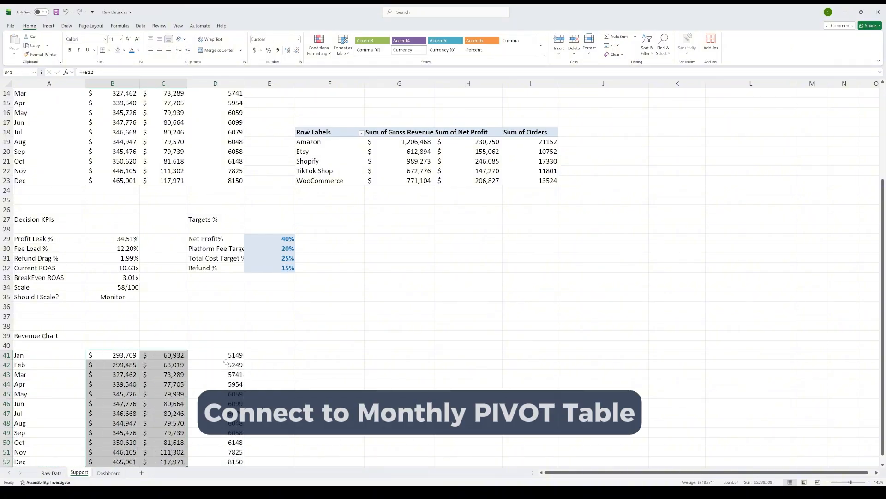
Step: Format D41:D52 with thousands separators and no decimals, and head the columns in row 40 Month, Revenue, Net Profit and Orders
{"action": "left_click", "coordinate": [226, 356]}
{"action": "key", "text": "ctrl+shift+Down"}
{"action": "scroll", "coordinate": [226, 358], "scroll_direction": "down", "scroll_amount": 1}
{"action": "left_click", "coordinate": [278, 50]}
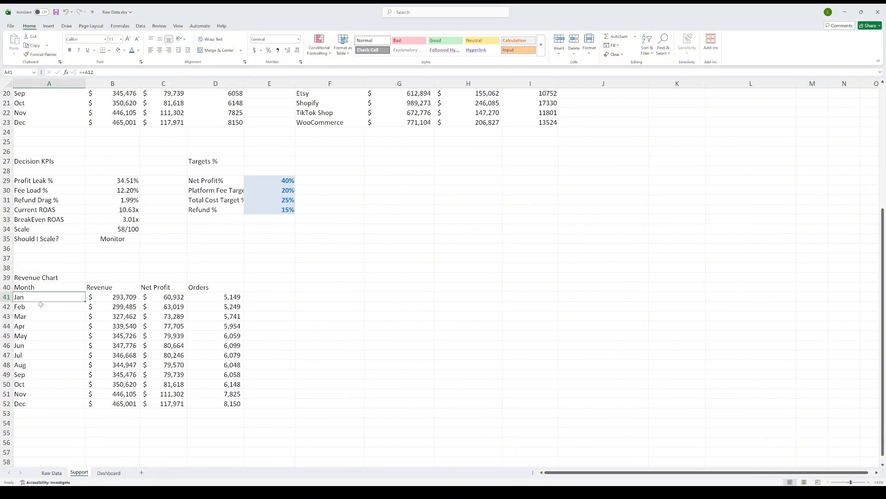
Step: Insert a clustered column chart from the monthly table in A40:D52
{"action": "left_click_drag", "start_coordinate": [41, 287], "coordinate": [238, 404]}
{"action": "left_click", "coordinate": [49, 26]}
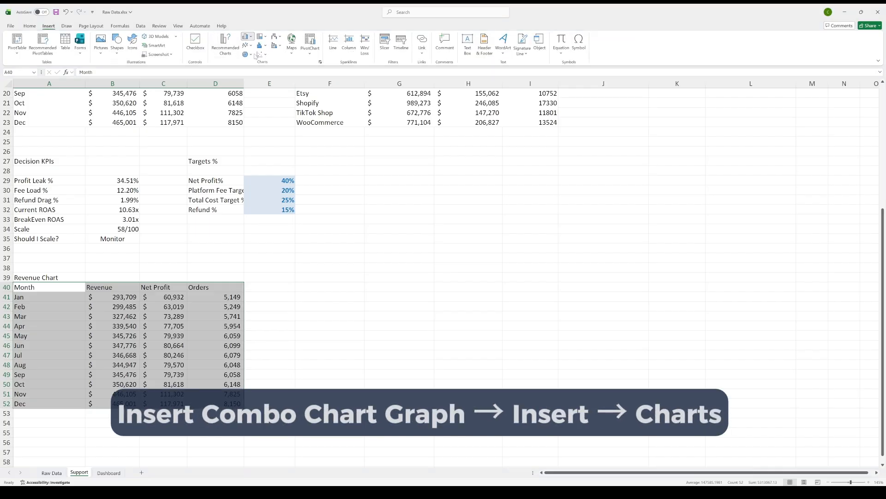
{"action": "key", "text": "alt+F1"}
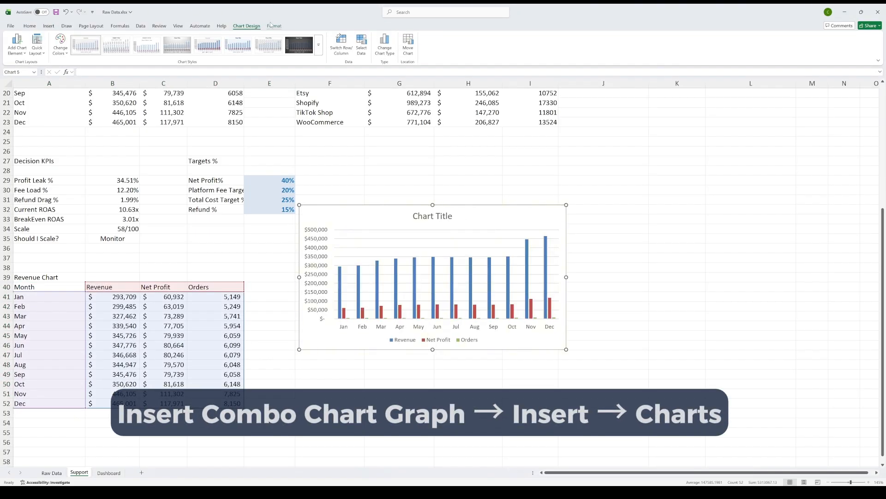
Step: Remove the Orders series from the chart and make it a combo with Net Profit as a line on the secondary axis
{"action": "left_click", "coordinate": [549, 308]}
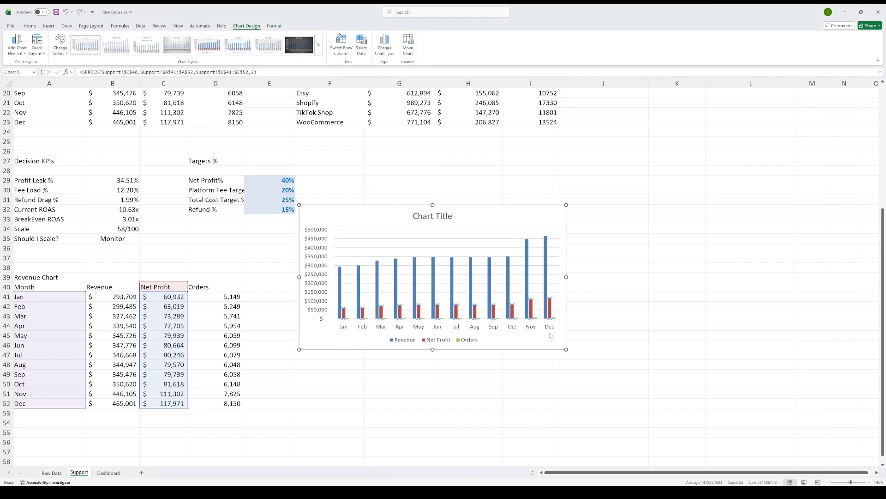
{"action": "right_click", "coordinate": [451, 307]}
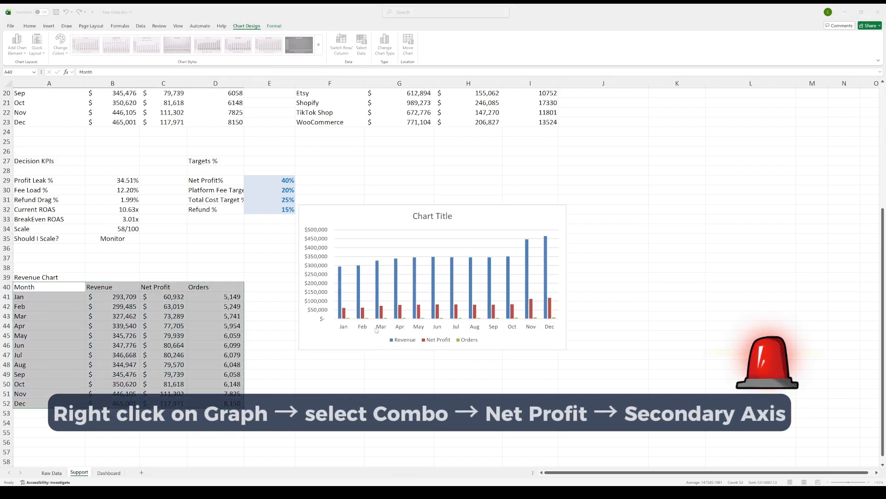
{"action": "left_click", "coordinate": [376, 329]}
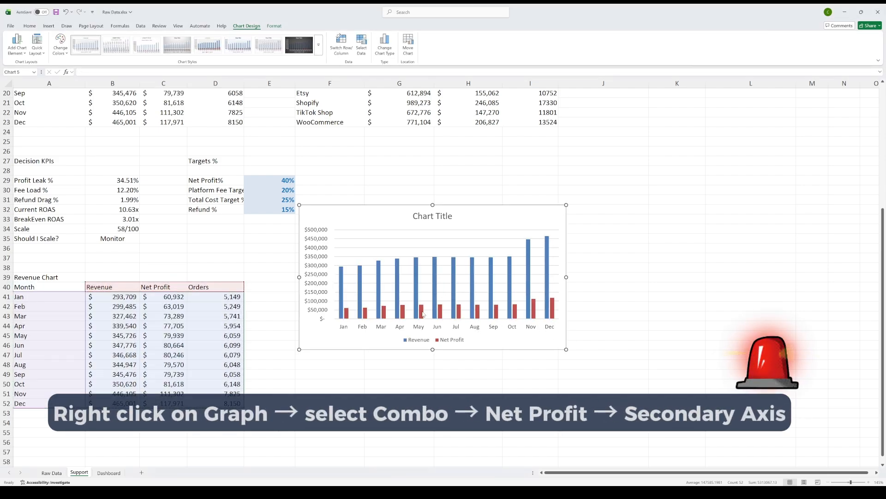
{"action": "left_click", "coordinate": [422, 313]}
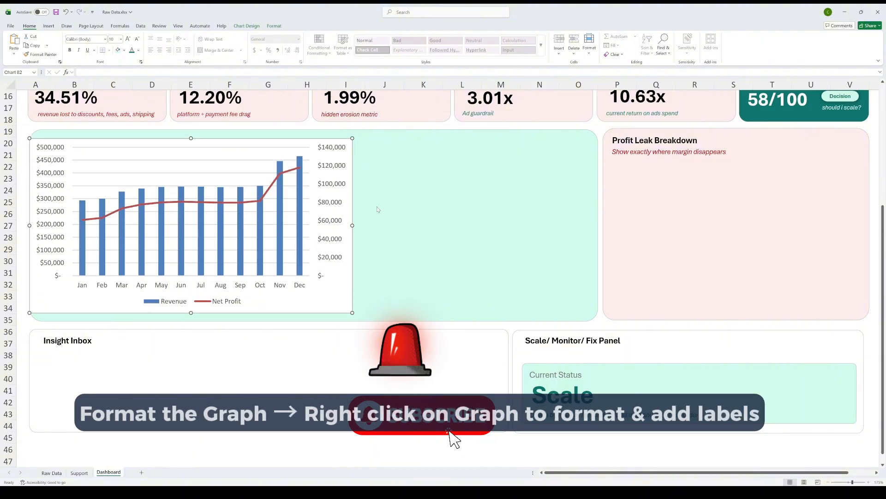
Step: Widen the Dashboard's trend chart across its green panel, style it with green columns, a red marker line and revenue labels, and move the legend beneath the subtitle
{"action": "left_click", "coordinate": [240, 301]}
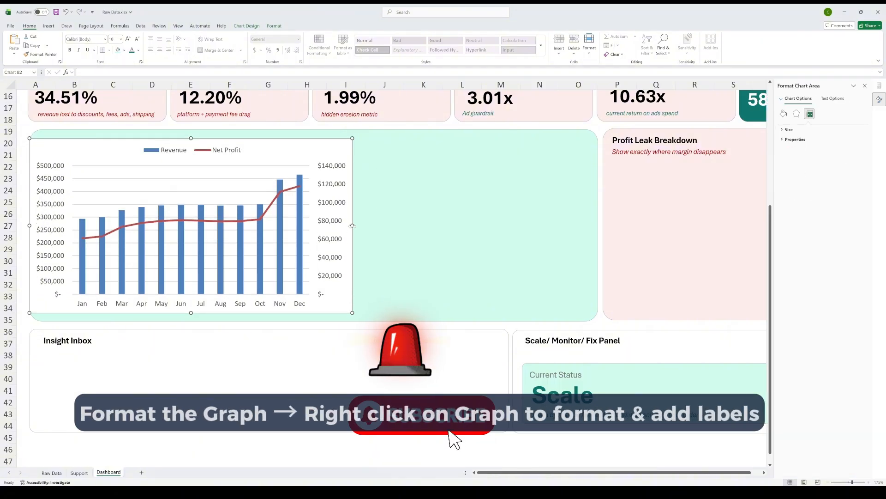
{"action": "left_click_drag", "start_coordinate": [352, 225], "coordinate": [570, 243]}
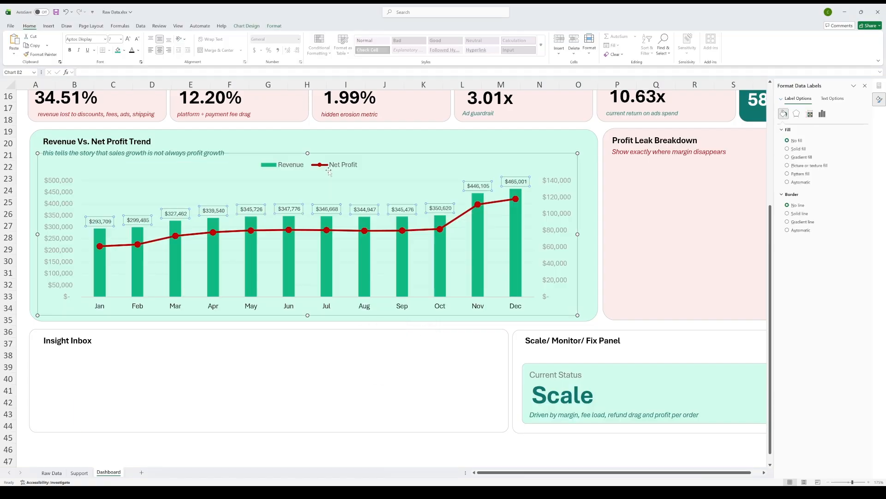
{"action": "left_click", "coordinate": [322, 173]}
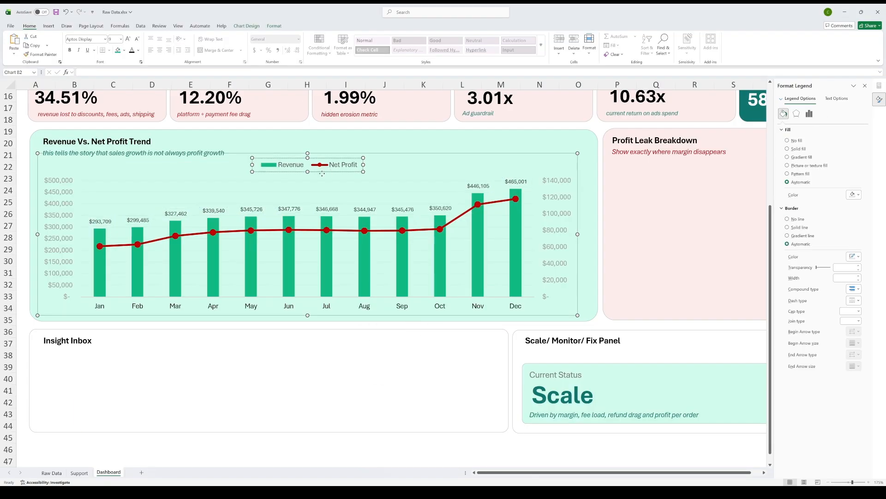
{"action": "left_click_drag", "start_coordinate": [119, 171], "coordinate": [118, 168]}
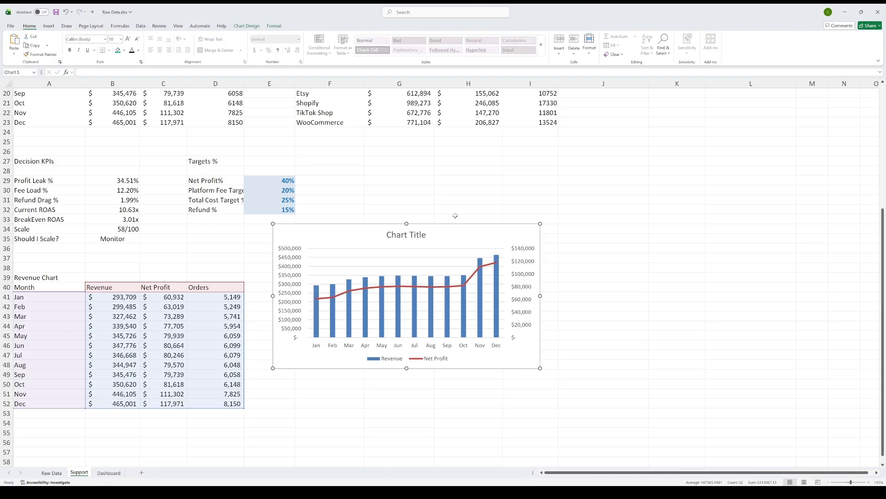
{"action": "scroll", "coordinate": [455, 215], "scroll_direction": "up", "scroll_amount": 6}
{"action": "scroll", "coordinate": [455, 216], "scroll_direction": "down", "scroll_amount": 1}
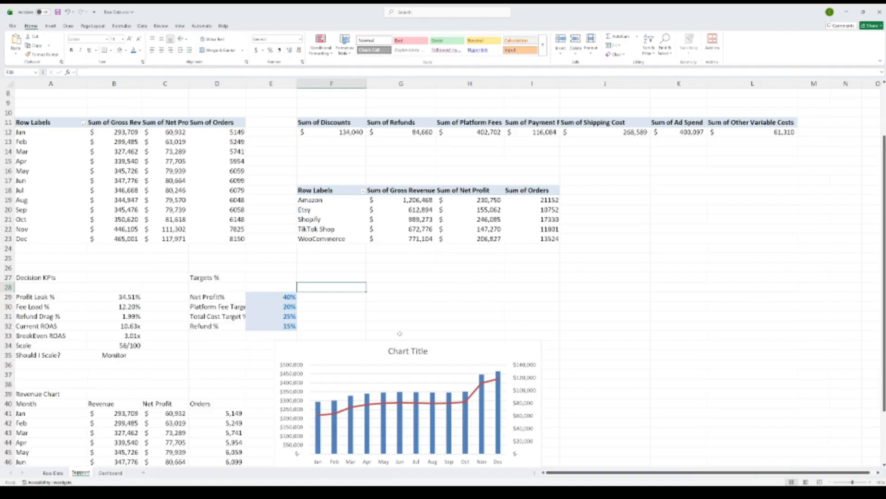
Step: List Discounts, Refunds, Platform Fees, Payment Fees, Shipping Cost, Ad Spend and Other Variable Cost in G31:G37 of the Support sheet
{"action": "type", "text": "Discoun"}
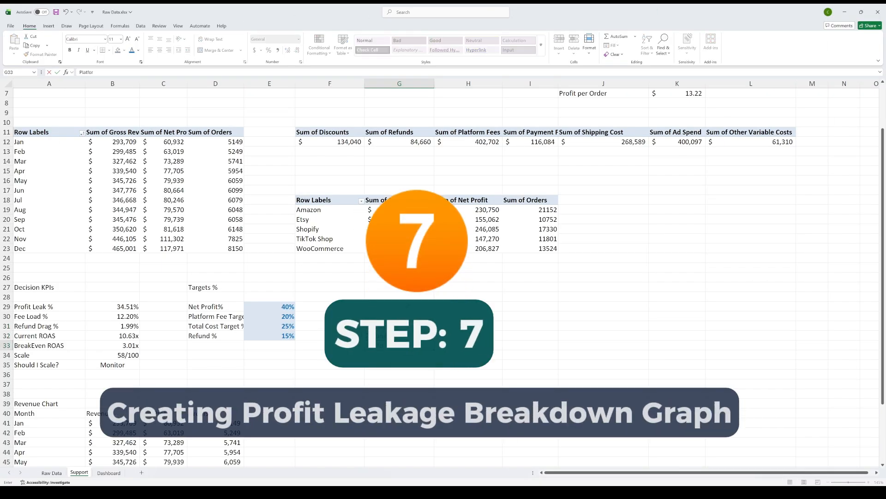
{"action": "type", "text": "Paymnnt Fees"}
{"action": "key", "text": "Return"}
{"action": "type", "text": "Shipping Cost"}
{"action": "key", "text": "Return"}
{"action": "type", "text": "Ads"}
{"action": "key", "text": "Return"}
{"action": "type", "text": "Other"}
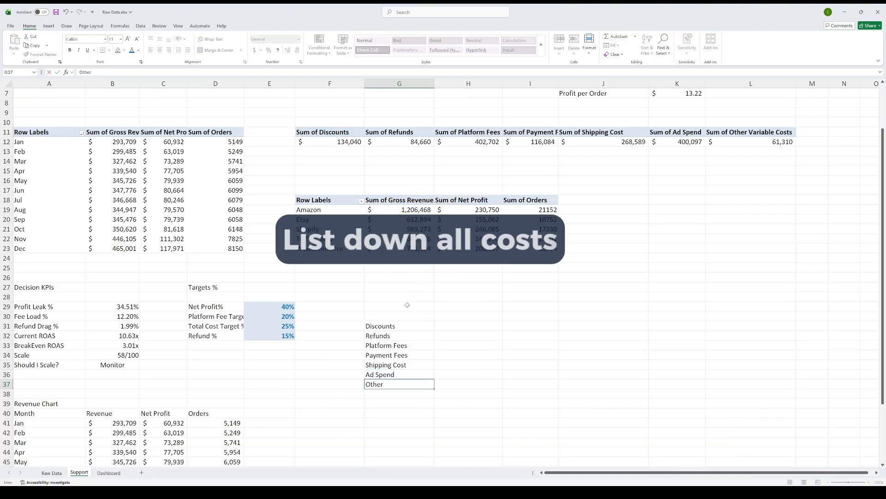
{"action": "type", "text": " Variable Cost"}
{"action": "key", "text": "Return"}
Step: Use TRANSPOSE in H31 to pull the cost pivot's values from F12:L12 beside the cost names
{"action": "key", "text": "ctrl+Up"}
{"action": "key", "text": "ctrl+Up"}
{"action": "key", "text": "Right"}
{"action": "type", "text": "=tranm"}
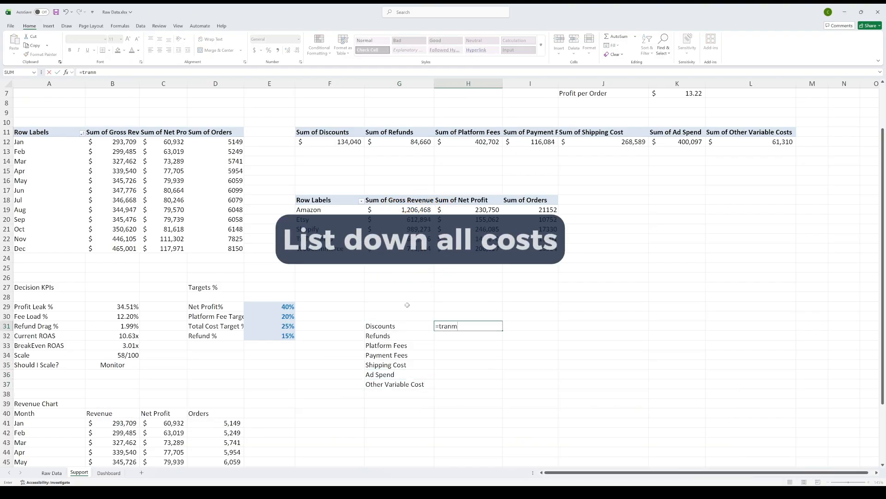
{"action": "key", "text": "Tab"}
{"action": "key", "text": "Up"}
{"action": "key", "text": "Up"}
{"action": "key", "text": "Up"}
{"action": "key", "text": "Up"}
{"action": "key", "text": "Up"}
{"action": "key", "text": "Up"}
{"action": "key", "text": "Up"}
{"action": "key", "text": "Up"}
{"action": "key", "text": "Up"}
{"action": "key", "text": "Up"}
{"action": "key", "text": "Up"}
{"action": "key", "text": "Up"}
{"action": "key", "text": "Up"}
{"action": "key", "text": "Up"}
{"action": "key", "text": "Up"}
{"action": "key", "text": "Up"}
{"action": "key", "text": "Up"}
{"action": "key", "text": "Up"}
{"action": "key", "text": "Up"}
{"action": "key", "text": "Left"}
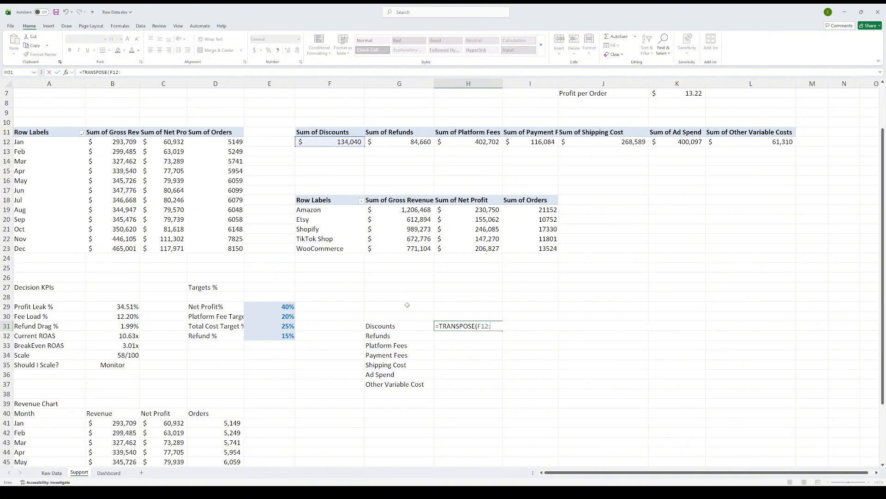
{"action": "key", "text": "ctrl+shift+Right"}
{"action": "key", "text": "Return"}
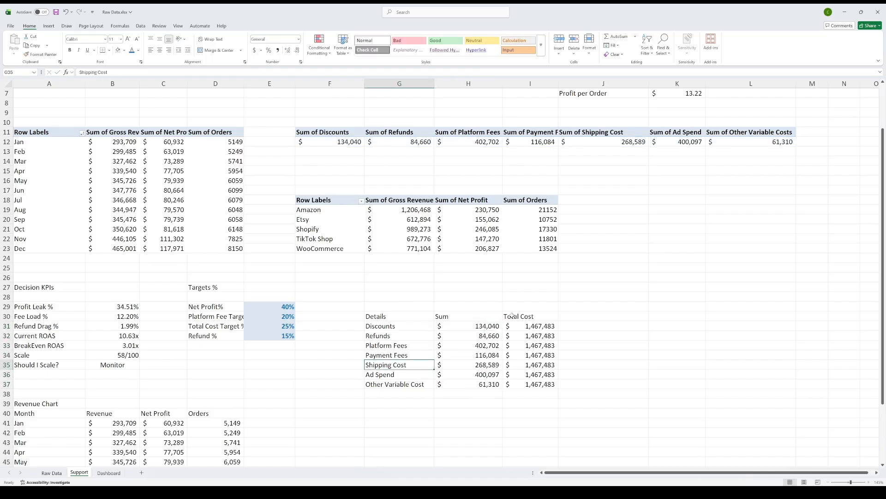
{"action": "key", "text": "ctrl+a"}
{"action": "left_click", "coordinate": [45, 28]}
{"action": "left_click", "coordinate": [248, 37]}
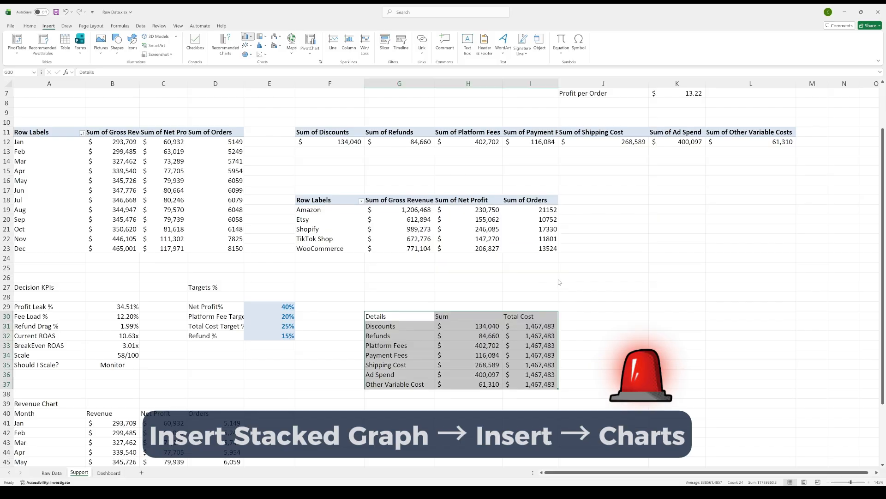
Step: Change the Total Cost formula in I31 to =SUM($H$31#)-H31 and fill it down to I37
{"action": "double_click", "coordinate": [535, 326]}
{"action": "left_click", "coordinate": [496, 325]}
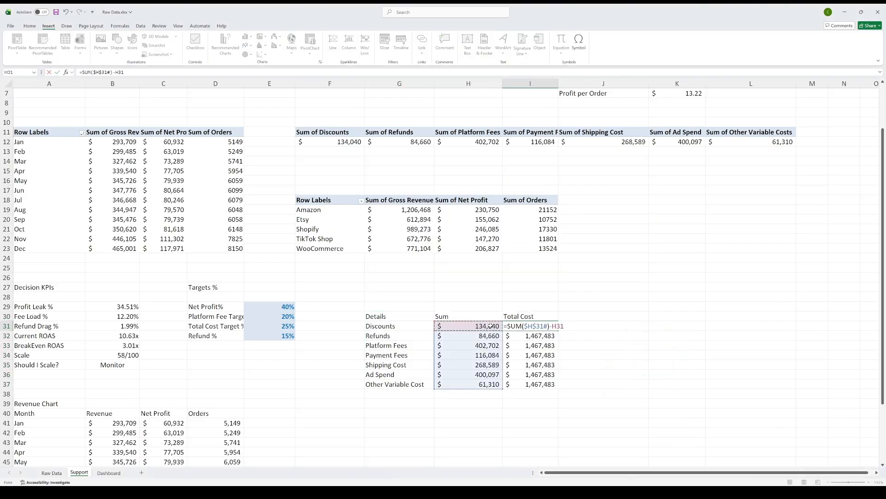
{"action": "key", "text": "ctrl+Return"}
{"action": "double_click", "coordinate": [558, 331]}
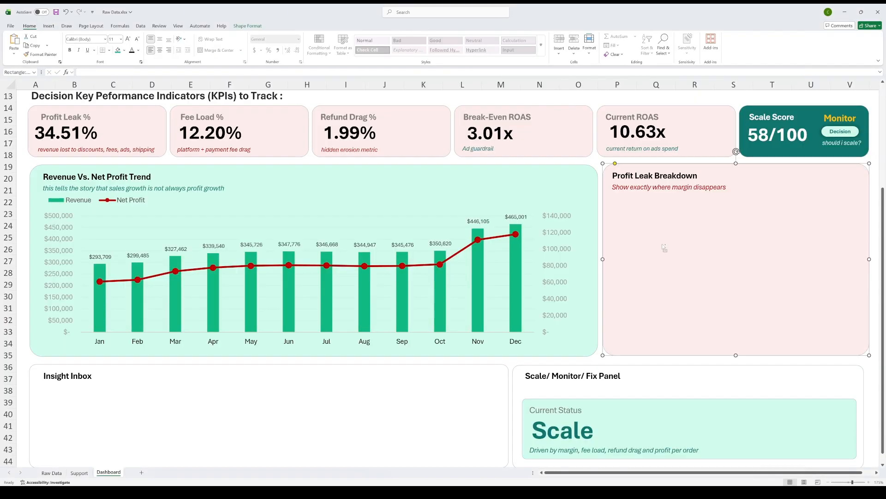
Step: Paste the stacked bar chart of the costs into the Dashboard's Profit Leak Breakdown panel and delete its title
{"action": "key", "text": "ctrl+v"}
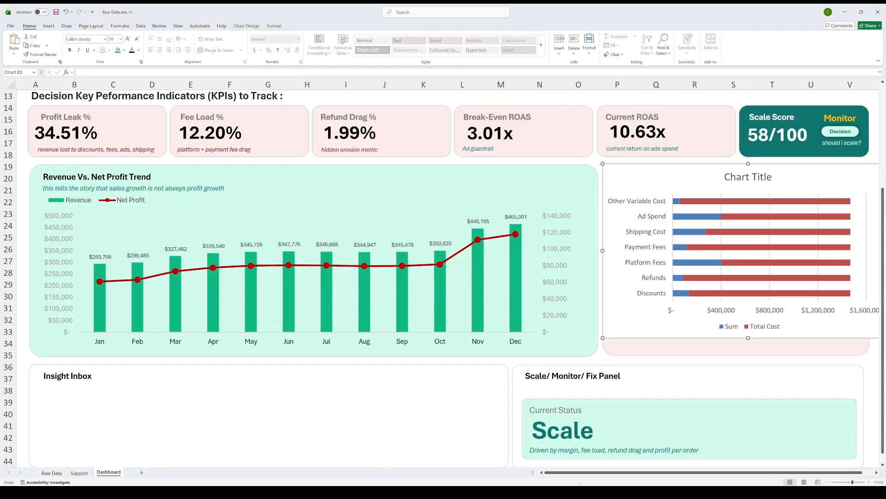
{"action": "scroll", "coordinate": [739, 341], "scroll_direction": "right", "scroll_amount": 1}
{"action": "left_click", "coordinate": [730, 177]}
{"action": "key", "text": "Delete"}
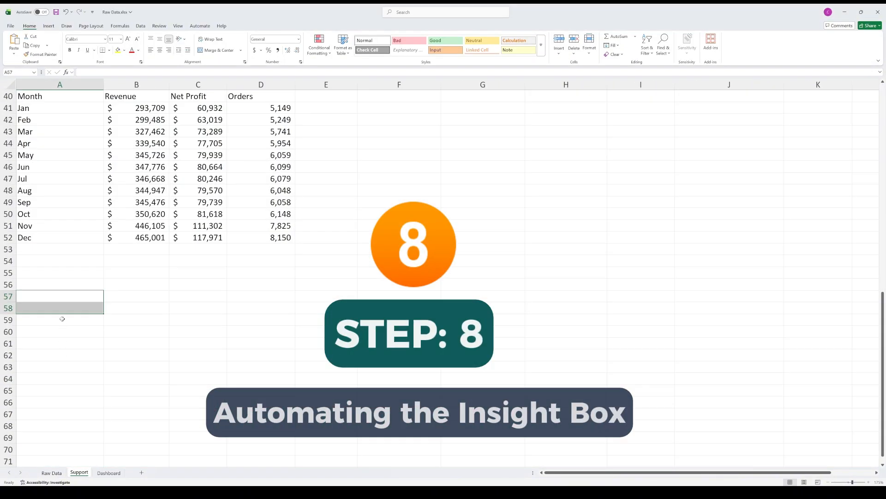
Step: Enter the heading "Insight Box" in A57 of the Support sheet, with the note "linking with respective PIVOTs" in A58
{"action": "left_click", "coordinate": [67, 298]}
{"action": "type", "text": "Insight Box"}
{"action": "key", "text": "Return"}
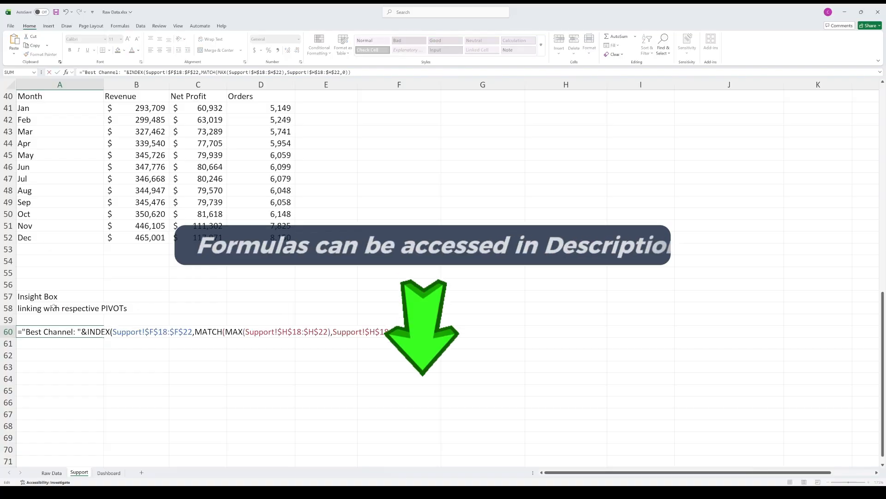
Step: Point the Best Channel formula in A60 to channels F19:F23 and net profits H19:H23, and make the result bold
{"action": "scroll", "coordinate": [433, 217], "scroll_direction": "up", "scroll_amount": 9}
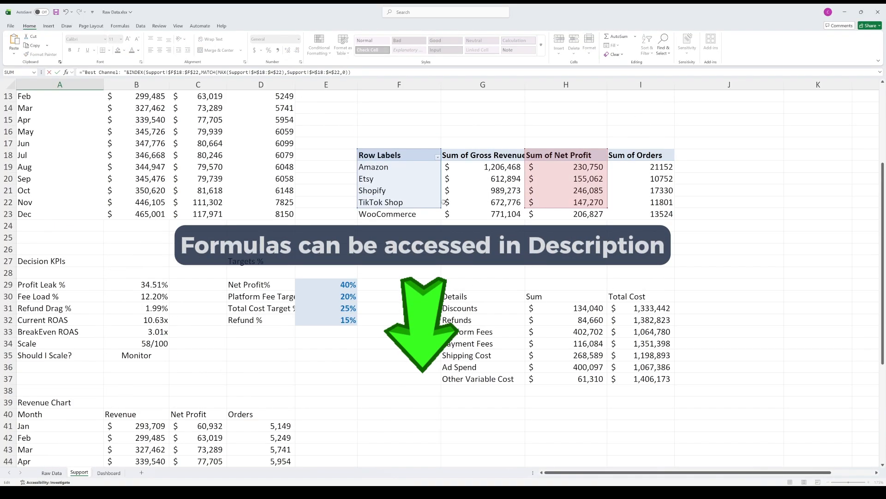
{"action": "left_click_drag", "start_coordinate": [546, 149], "coordinate": [551, 164]}
{"action": "key", "text": "Return"}
{"action": "key", "text": "Up"}
{"action": "key", "text": "ctrl+b"}
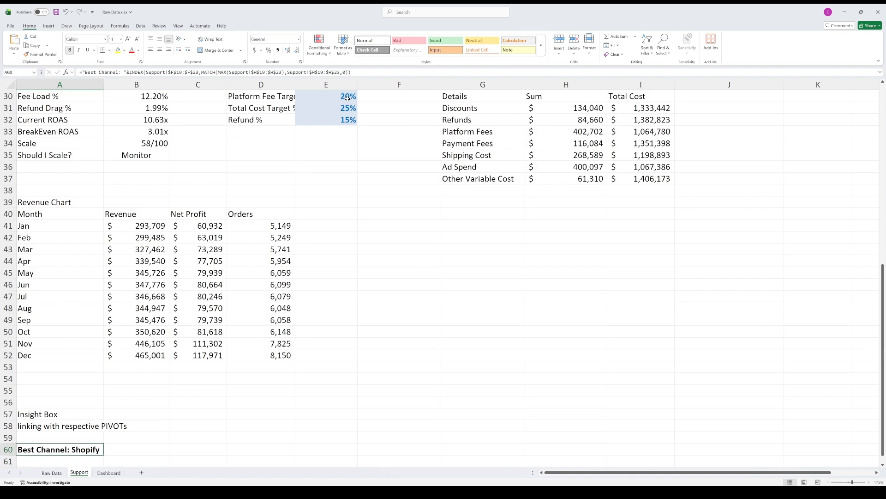
Step: Add a Biggest Leak formula in A61 that looks up the highest cost of H31# in $G$31:$G$37, and make it bold
{"action": "scroll", "coordinate": [93, 305], "scroll_direction": "down", "scroll_amount": 4}
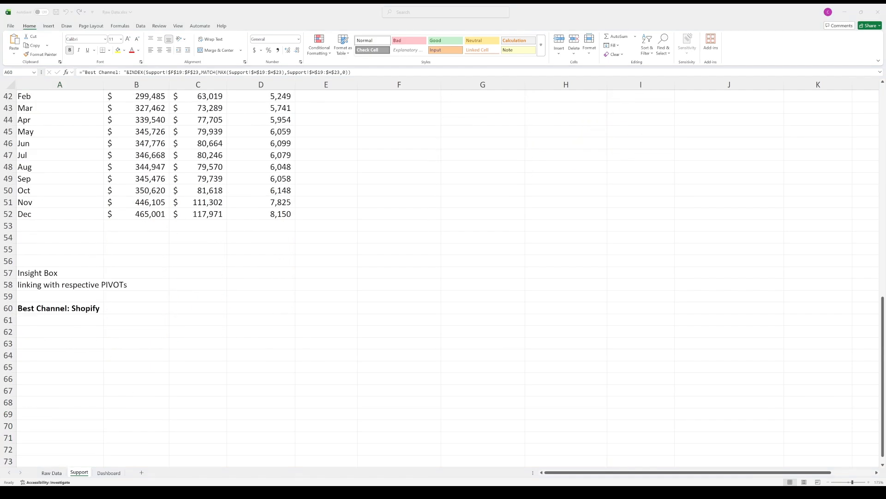
{"action": "left_click", "coordinate": [64, 321]}
{"action": "type", "text": "=\"Biggest Leak: \"&INDEX(Support!$G$29:$G$35,MATCH(MAX(Support!$H$29:$H$35),Support!$H$29:$H$35,0))"}
{"action": "double_click", "coordinate": [64, 320]}
{"action": "scroll", "coordinate": [557, 246], "scroll_direction": "up", "scroll_amount": 11}
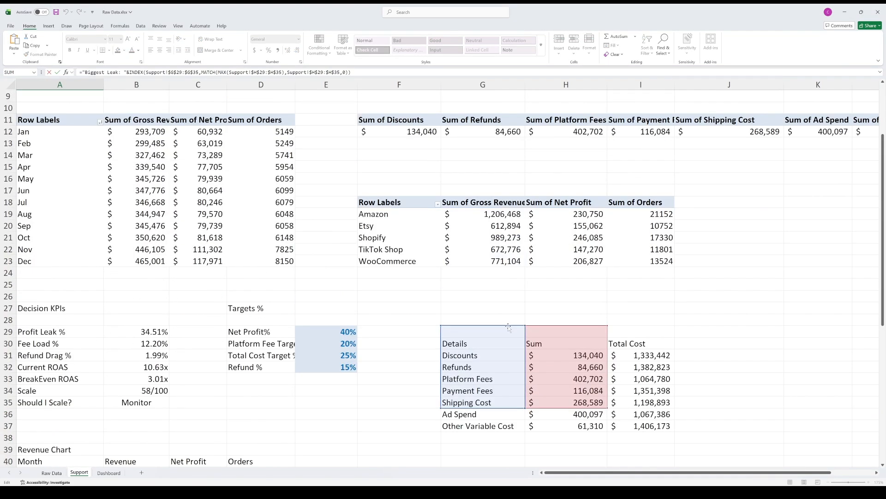
{"action": "left_click_drag", "start_coordinate": [508, 326], "coordinate": [510, 351]}
{"action": "left_click_drag", "start_coordinate": [543, 326], "coordinate": [547, 356]}
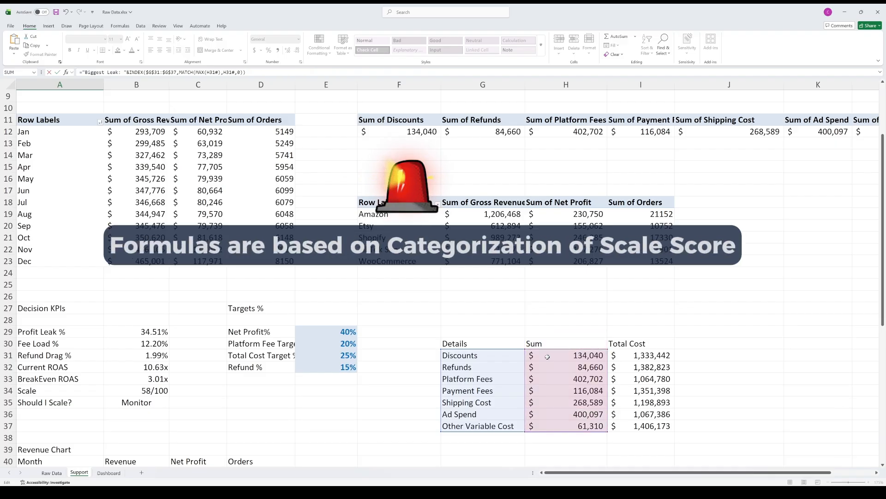
{"action": "scroll", "coordinate": [547, 356], "scroll_direction": "down", "scroll_amount": 10}
{"action": "key", "text": "Return"}
{"action": "left_click", "coordinate": [72, 356]}
{"action": "key", "text": "ctrl+b"}
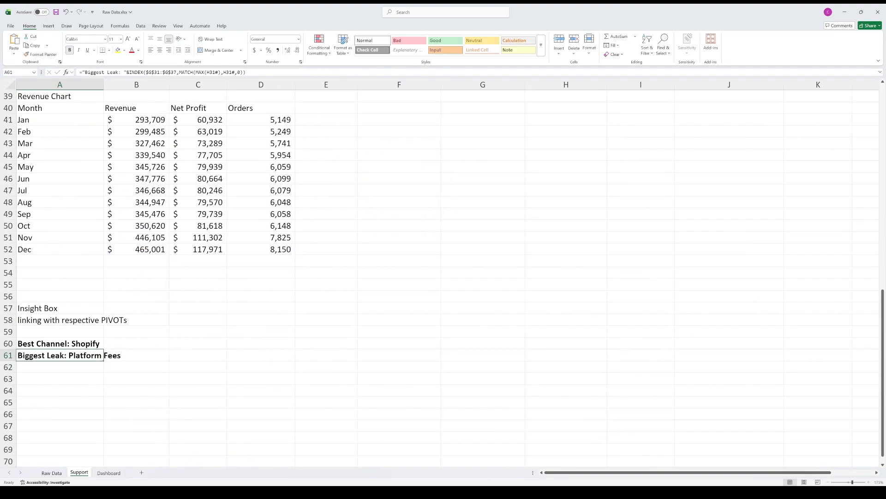
Step: Add the Highest Revenue Month formula in A62, beneath the Biggest Leak line
{"action": "key", "text": "Down"}
{"action": "type", "text": "=\"Highest Revenue Month: \"&INDEX(Support!$A$41:$A$52,MATCH(MAX(Support!$B$41:$B$52),Support!$B$41:$B$52,0))"}
{"action": "key", "text": "Return"}
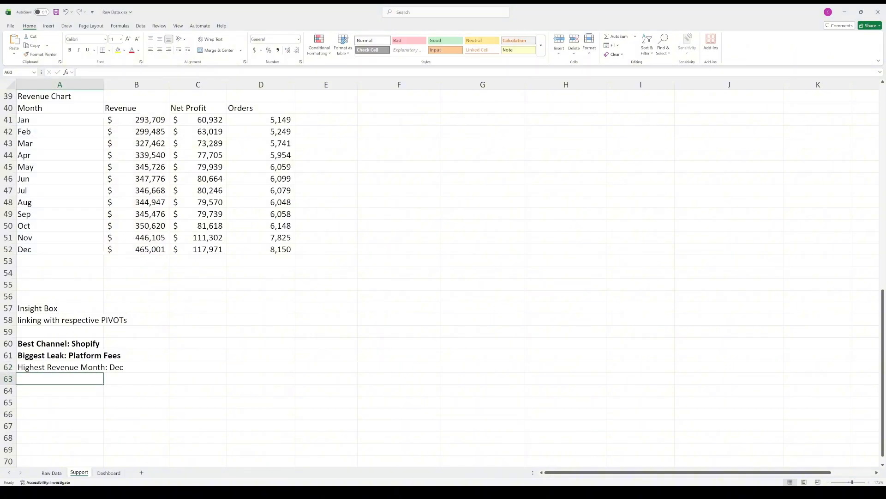
Step: Add a Current Health formula in A63 that chooses its message from the Scale score in B34, using thresholds 75 and 55
{"action": "double_click", "coordinate": [66, 377]}
{"action": "type", "text": "=\"Current Health: \"&IF(Support!$B$34>=75,\"Healthy and ready to scale\",IF(Support!$B$34>=55,\"Mixed performance, monitor closely\",\"Profitability under pressure\"))"}
{"action": "scroll", "coordinate": [377, 278], "scroll_direction": "up", "scroll_amount": 9}
{"action": "scroll", "coordinate": [256, 325], "scroll_direction": "up", "scroll_amount": 4}
{"action": "scroll", "coordinate": [256, 325], "scroll_direction": "down", "scroll_amount": 14}
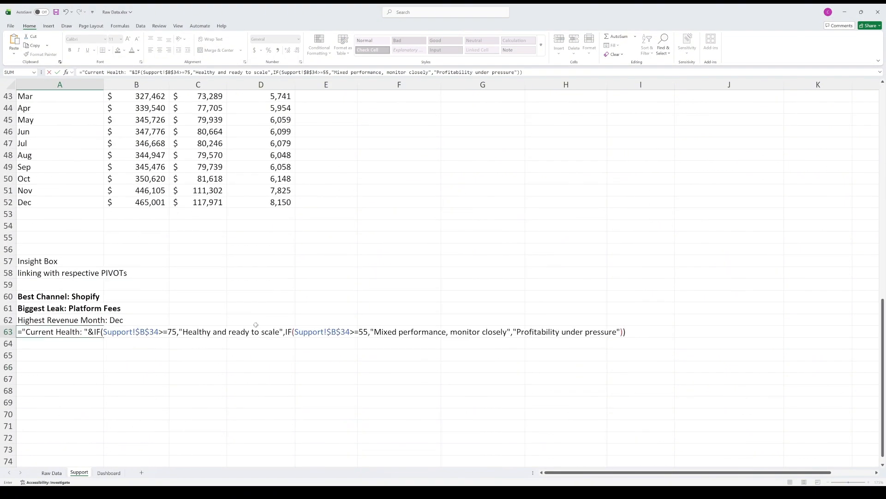
{"action": "key", "text": "Return"}
Step: Add a bold Scale Tab message formula in A66 that chooses its text from the Scale score in B34, using thresholds 75 and 55
{"action": "left_click", "coordinate": [49, 332]}
{"action": "scroll", "coordinate": [350, 265], "scroll_direction": "up", "scroll_amount": 14}
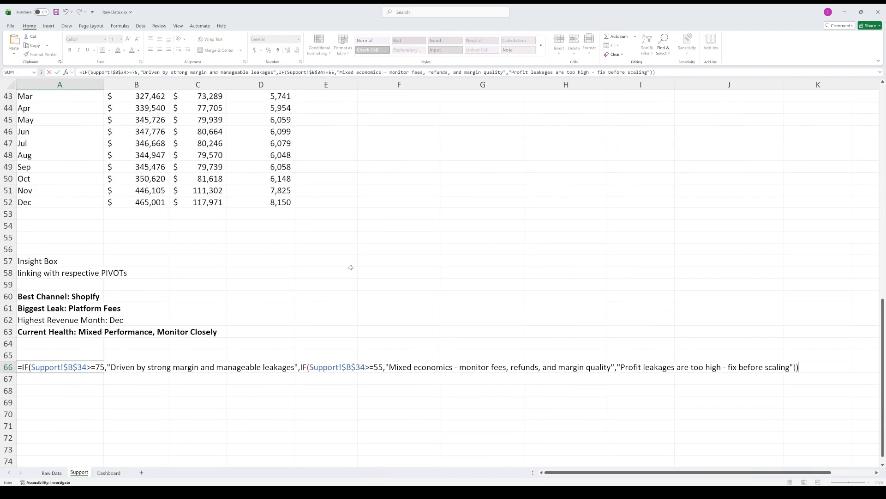
{"action": "key", "text": "ctrl+Return"}
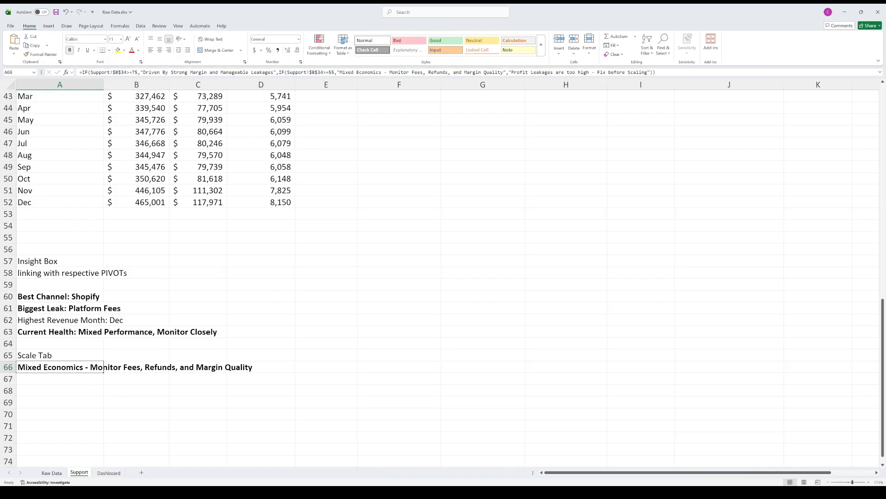
Step: Copy the Profit Leak % label on the Dashboard sheet and place the copy beneath the Insight Inbox heading
{"action": "left_click", "coordinate": [51, 473]}
{"action": "left_click", "coordinate": [108, 472]}
{"action": "scroll", "coordinate": [101, 358], "scroll_direction": "down", "scroll_amount": 5}
{"action": "scroll", "coordinate": [101, 359], "scroll_direction": "up", "scroll_amount": 3}
{"action": "left_click", "coordinate": [72, 187]}
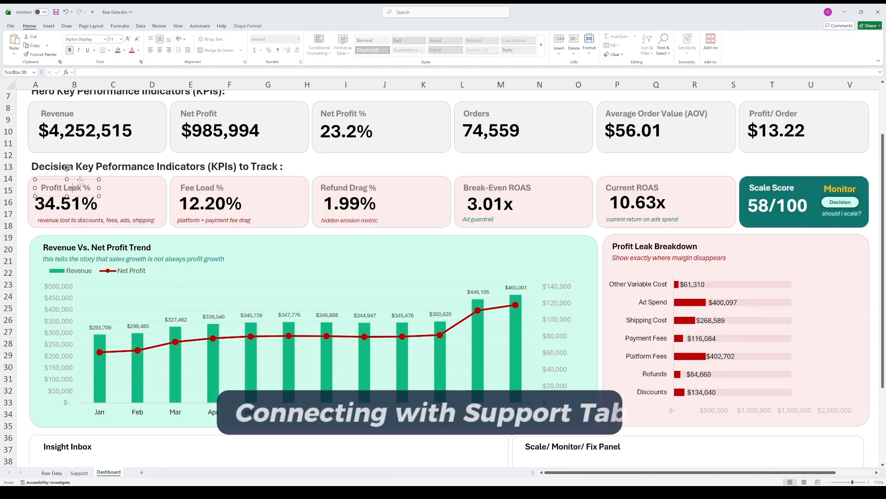
{"action": "scroll", "coordinate": [114, 344], "scroll_direction": "down", "scroll_amount": 6}
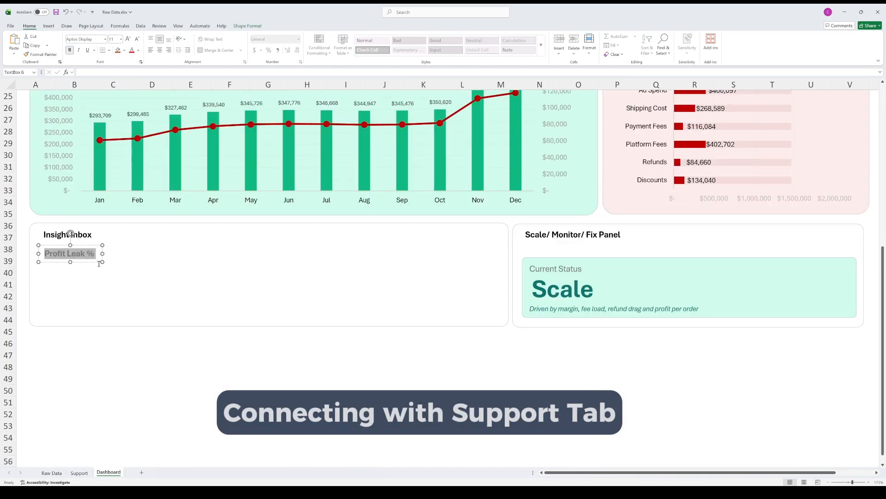
Step: Link the text box under Insight Inbox to the Best Channel line in Support cell A60
{"action": "left_click", "coordinate": [96, 73]}
{"action": "left_click", "coordinate": [79, 473]}
{"action": "left_click", "coordinate": [43, 295]}
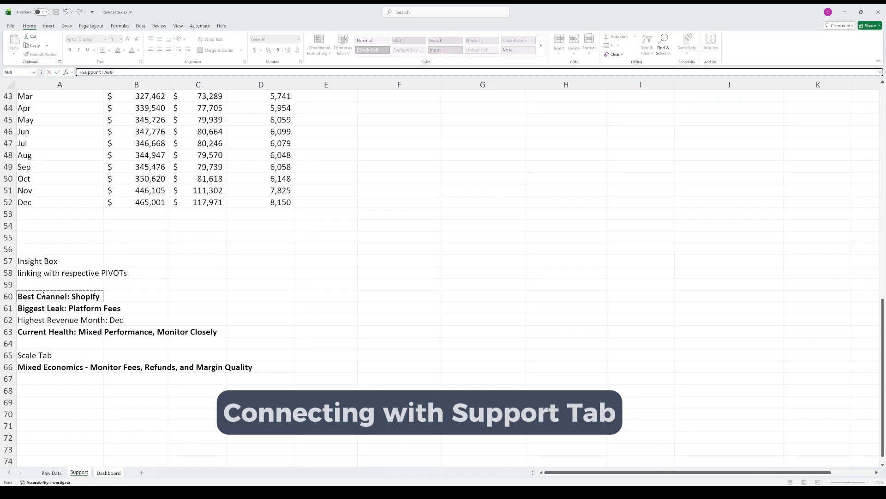
{"action": "key", "text": "Return"}
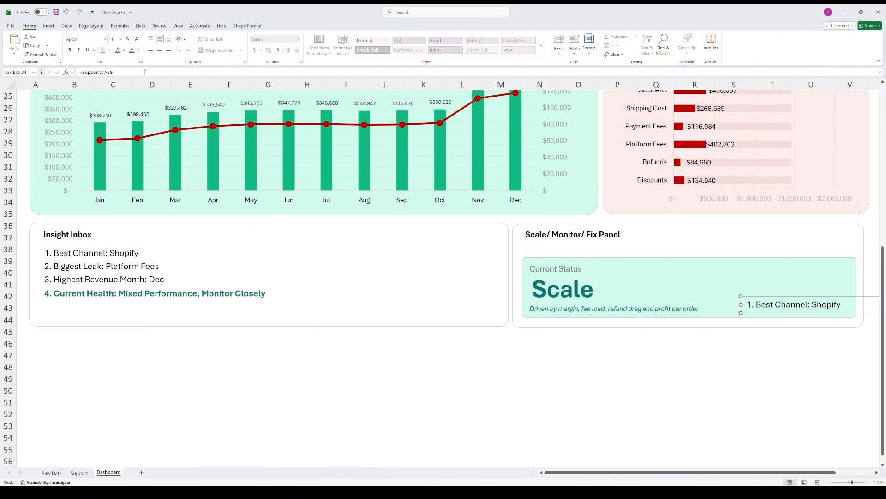
Step: Relink the copied Best Channel text box beside the status panel to Support cell A66 and move it into the panel
{"action": "left_click_drag", "start_coordinate": [145, 72], "coordinate": [77, 72]}
{"action": "type", "text": "="}
{"action": "left_click", "coordinate": [78, 473]}
{"action": "left_click", "coordinate": [46, 366]}
{"action": "key", "text": "Return"}
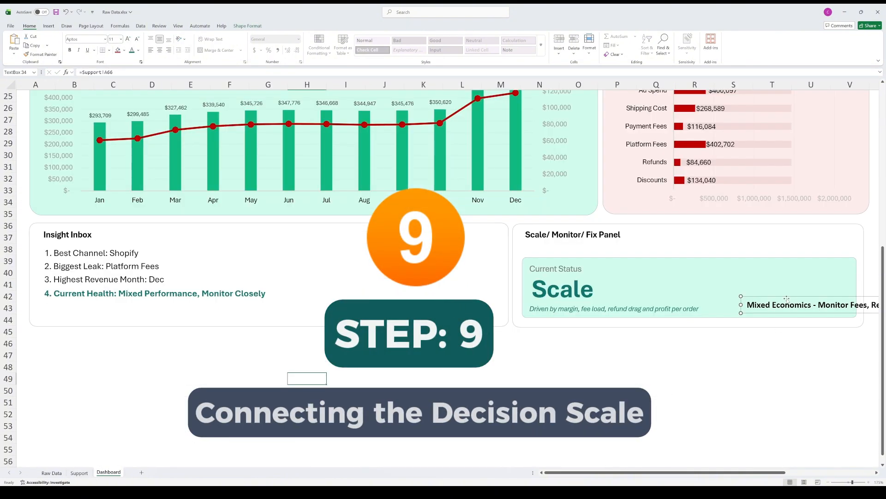
{"action": "left_click_drag", "start_coordinate": [787, 299], "coordinate": [653, 269]}
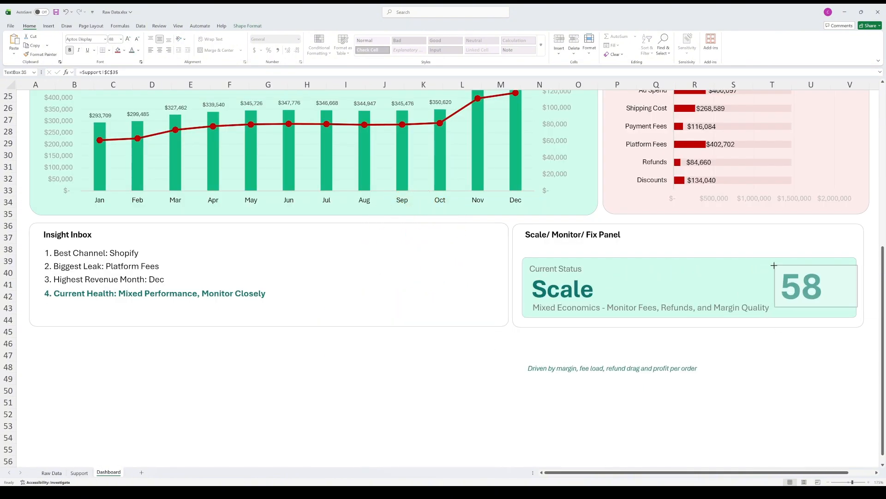
Step: Enlarge the score number in the Current Status panel to font size 60 and narrow its text box
{"action": "left_click", "coordinate": [130, 38]}
{"action": "left_click_drag", "start_coordinate": [858, 286], "coordinate": [843, 286]}
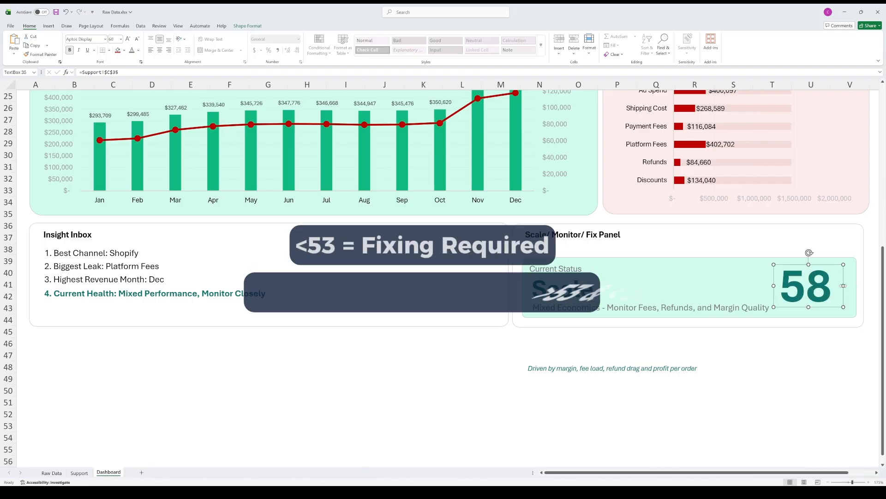
{"action": "left_click", "coordinate": [247, 26]}
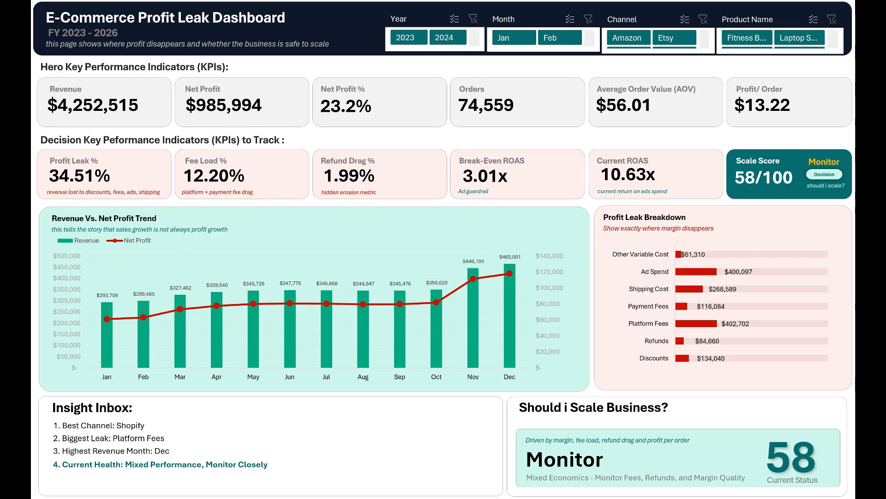
Step: Check the dashboard's response to the Year slicer with 2023, 2024 and 2025 in turn, and clear the Year filter
{"action": "left_click", "coordinate": [405, 40]}
{"action": "left_click", "coordinate": [443, 39]}
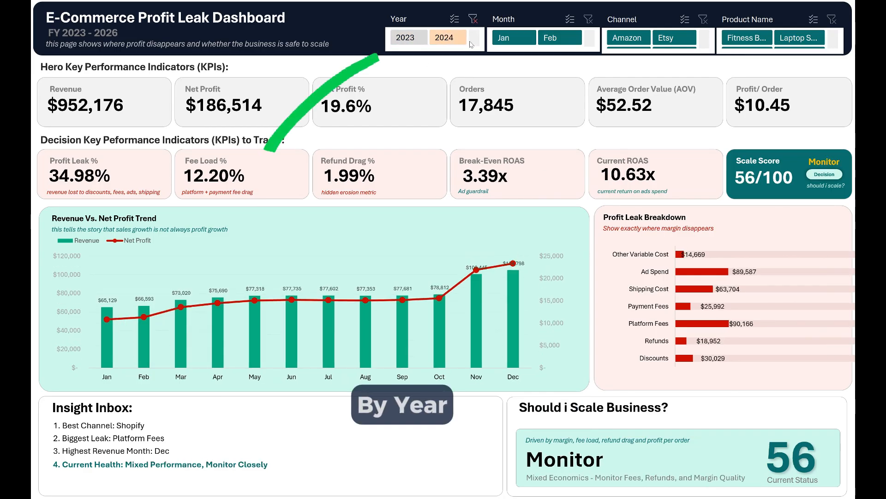
{"action": "left_click", "coordinate": [415, 40]}
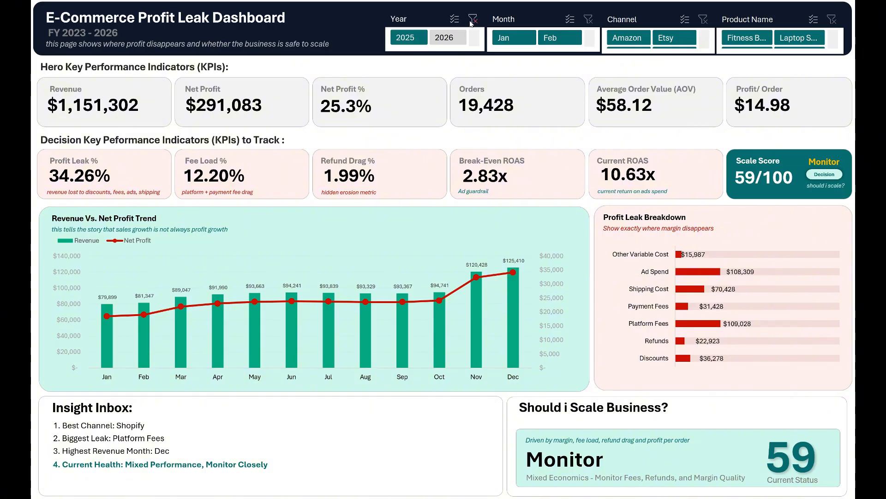
{"action": "left_click", "coordinate": [471, 22]}
Step: Check the dashboard's response to the Month slicer, including Feb, and clear the Month filter
{"action": "left_click", "coordinate": [547, 39]}
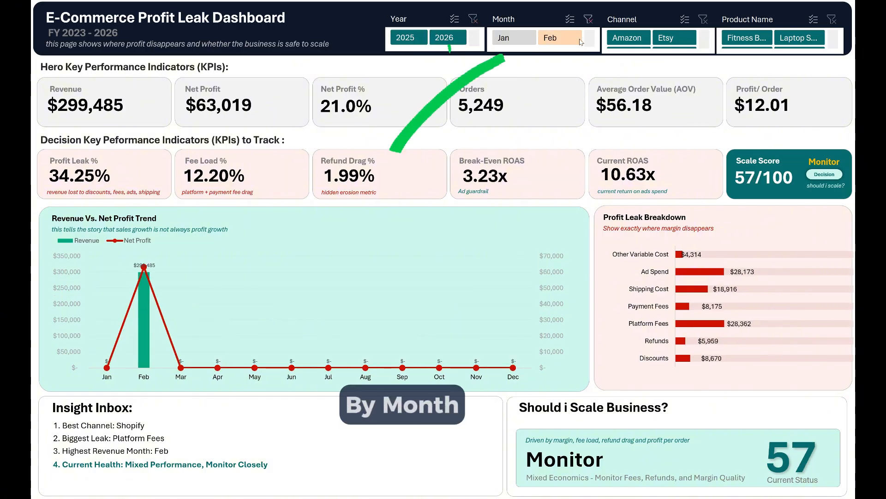
{"action": "left_click", "coordinate": [560, 39]}
{"action": "left_click", "coordinate": [588, 19]}
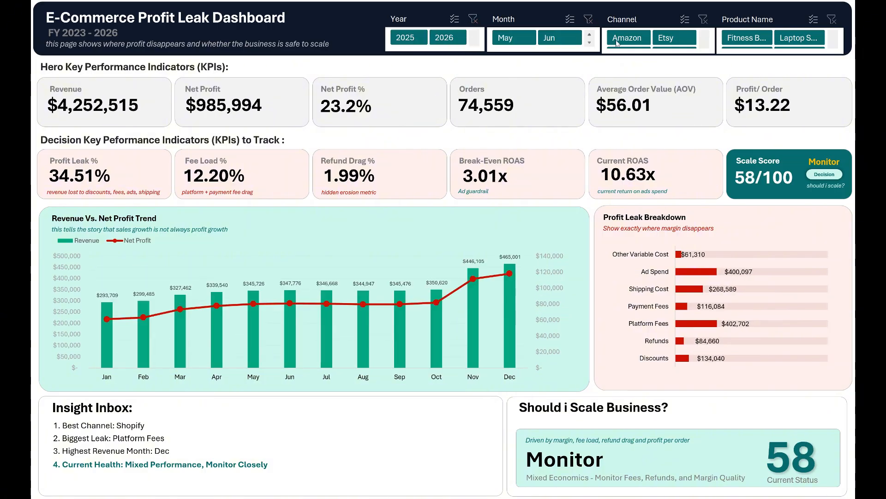
Step: Check the dashboard's response to the Channel slicer with Amazon and Etsy in turn, and clear the Channel filter
{"action": "left_click", "coordinate": [627, 38]}
{"action": "left_click", "coordinate": [664, 39]}
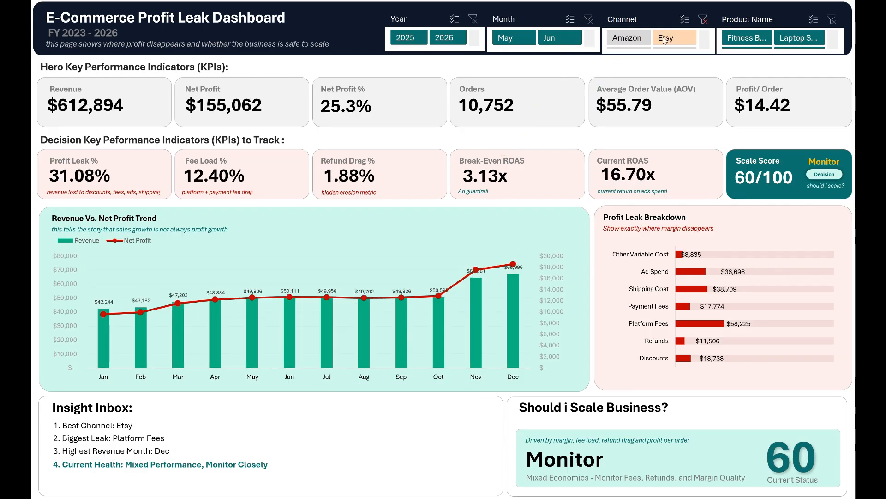
{"action": "left_click", "coordinate": [702, 20]}
Step: Check the dashboard's response to the Product Name slicer with Fitness Band, Laptop Sleeve and a product further down the list
{"action": "left_click", "coordinate": [736, 39]}
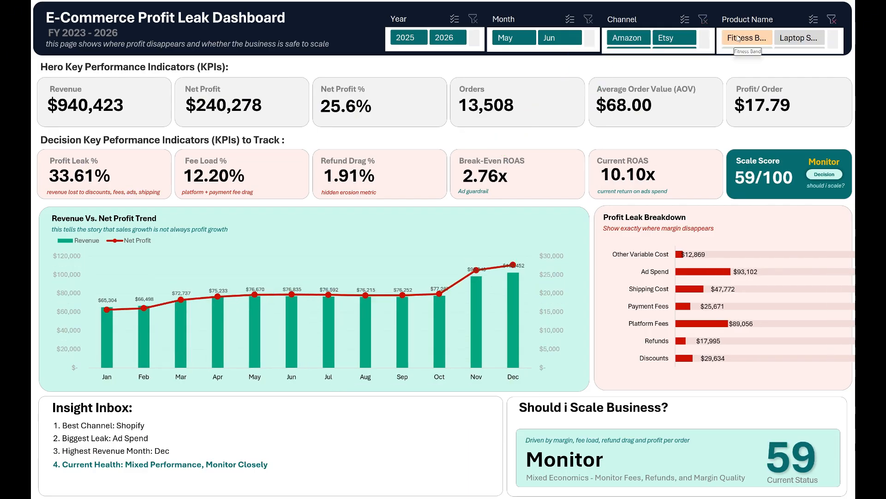
{"action": "left_click", "coordinate": [788, 39]}
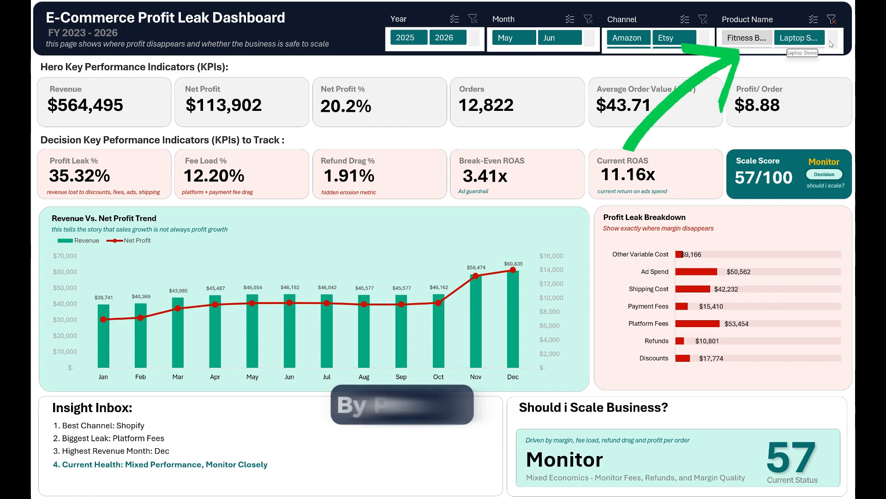
{"action": "scroll", "coordinate": [785, 38], "scroll_direction": "down", "scroll_amount": 2}
{"action": "left_click", "coordinate": [757, 40]}
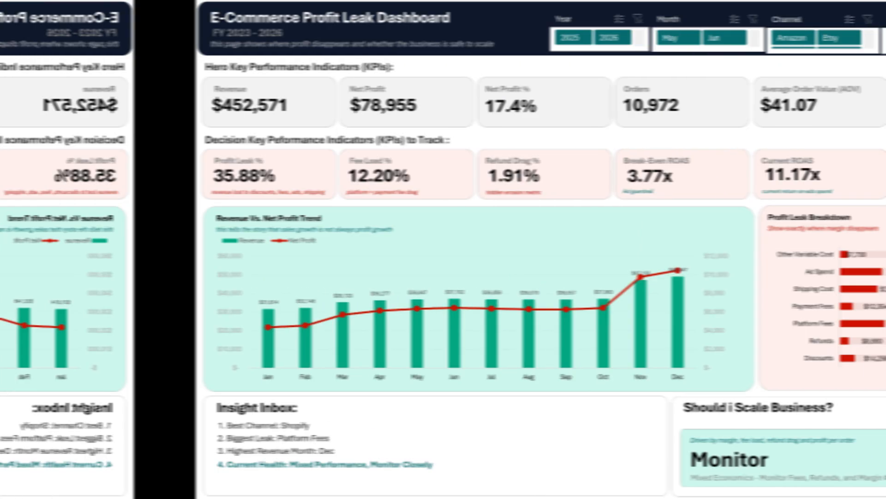